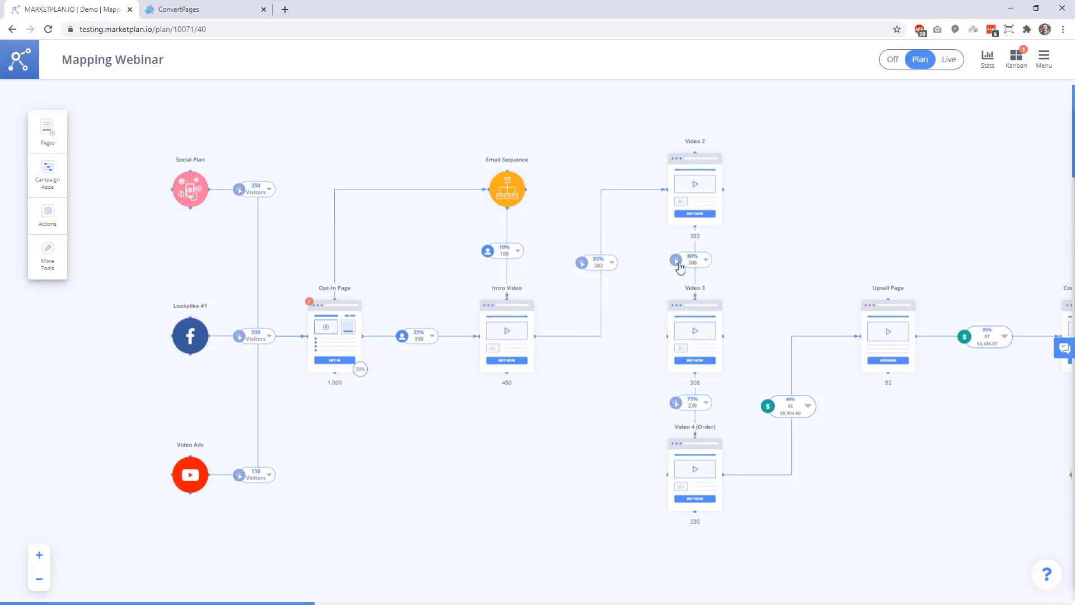
pyautogui.click(704, 478)
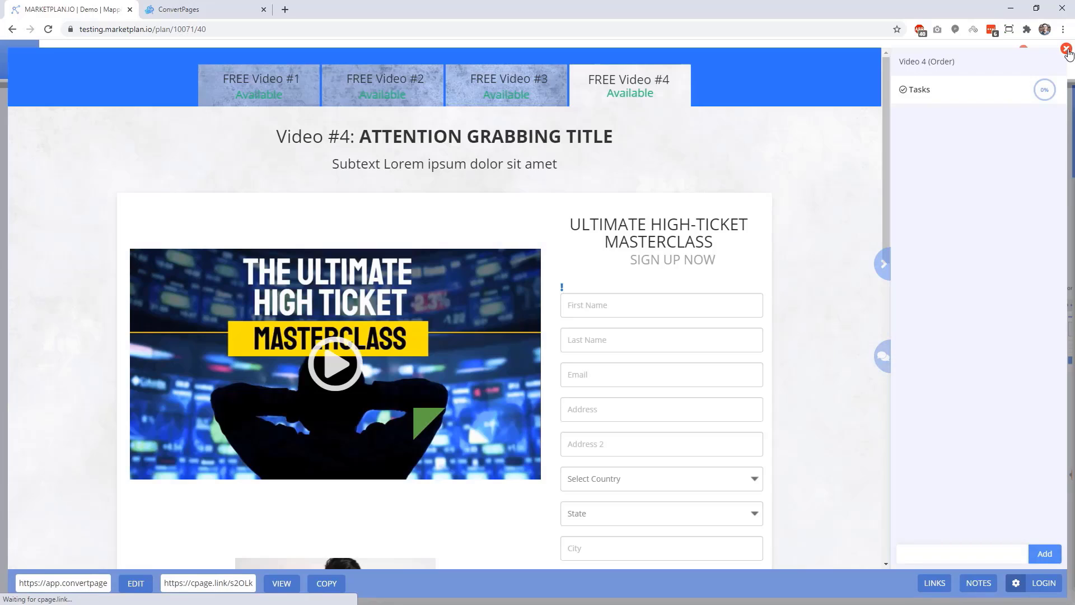
pyautogui.click(1067, 50)
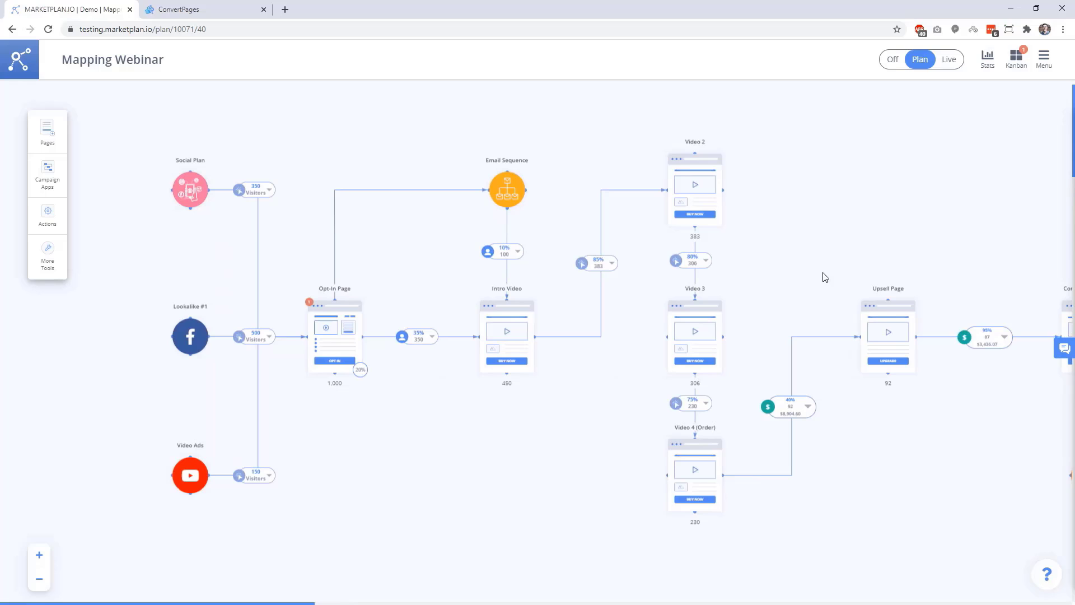
pyautogui.click(47, 131)
pyautogui.scroll(-5, 164, 221)
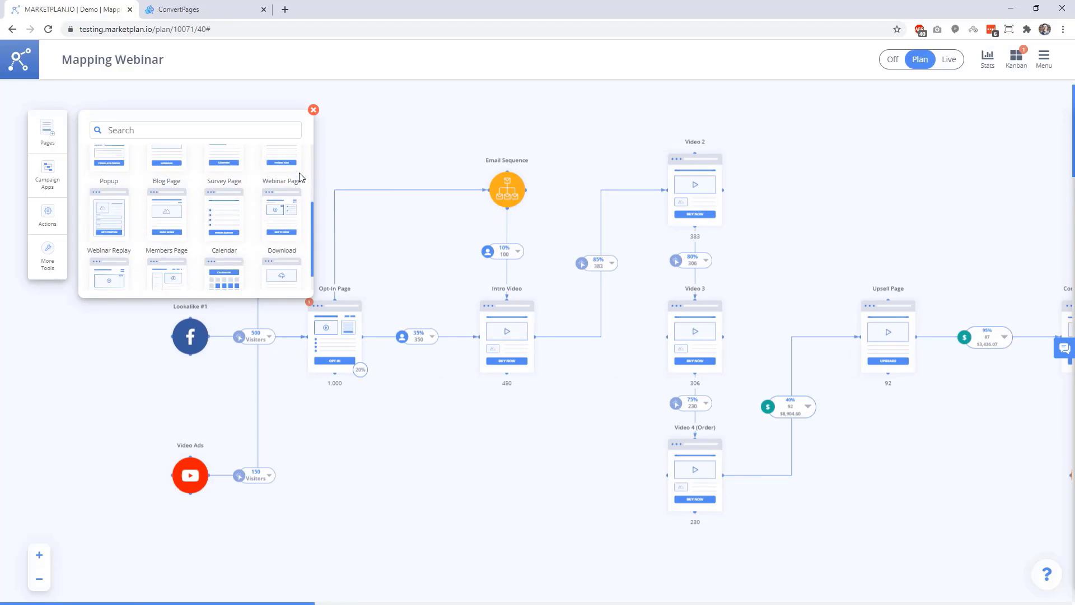
pyautogui.scroll(5, 300, 178)
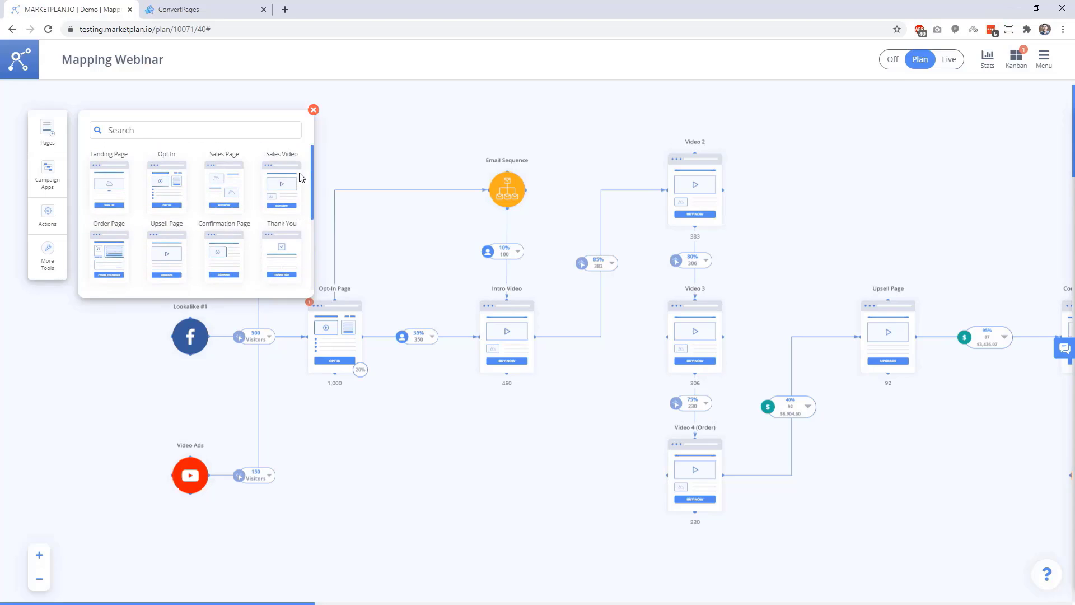
pyautogui.click(313, 112)
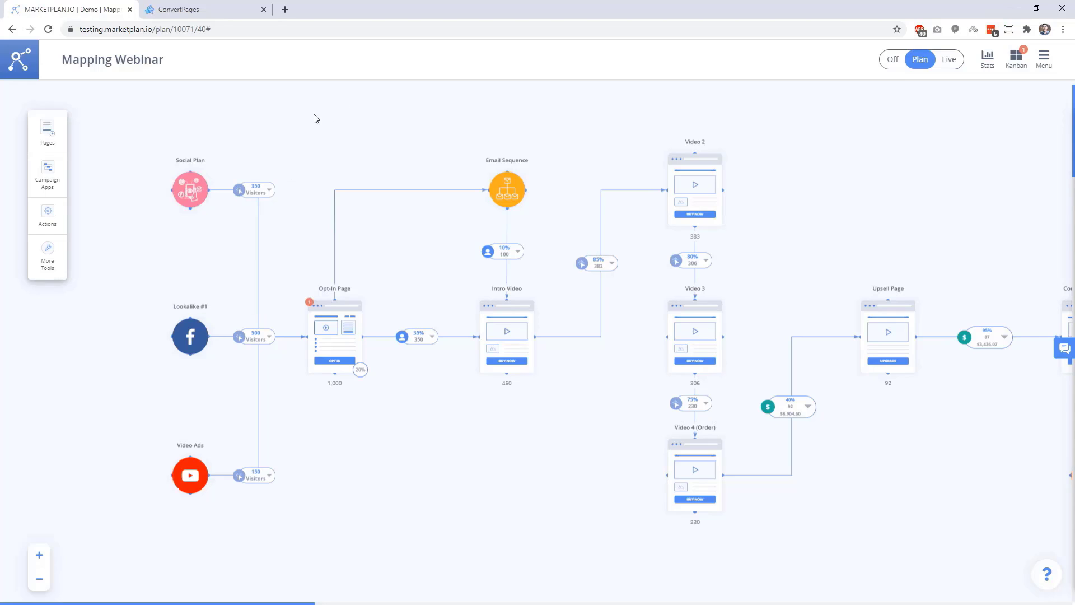
pyautogui.click(336, 290)
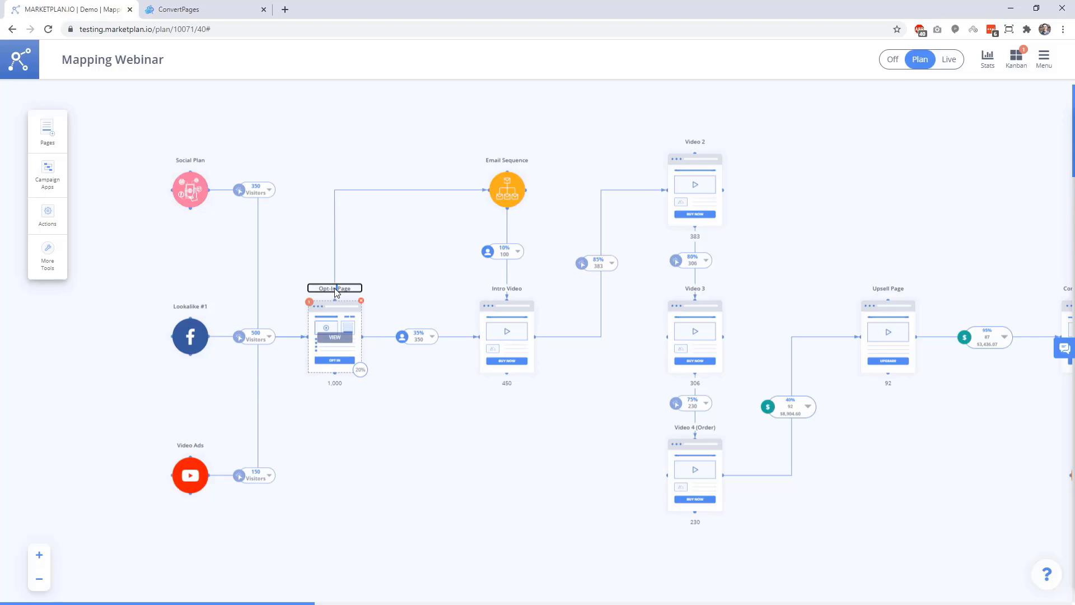
pyautogui.click(414, 474)
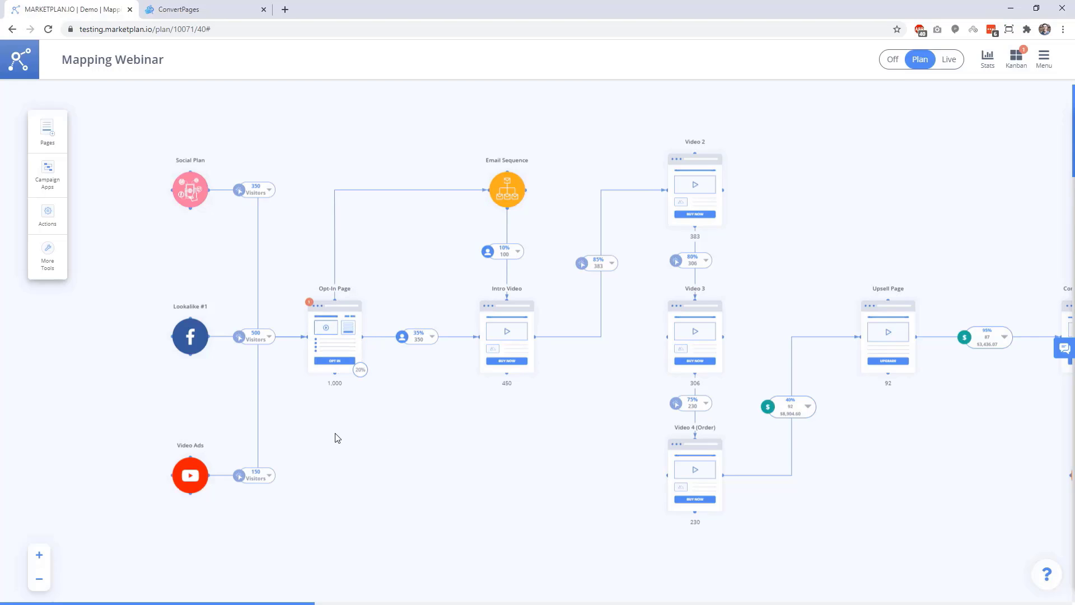
# Open the Opt-In Page's details and paste its cpage.link address into the Actual URL field.
pyautogui.moveTo(340, 342)
pyautogui.click(334, 338)
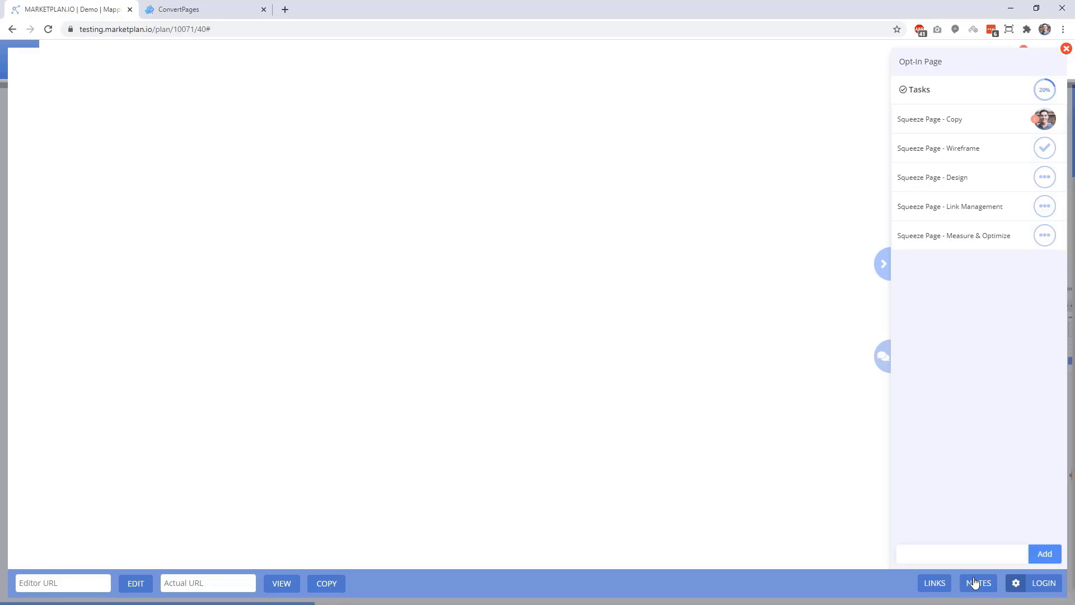
pyautogui.click(200, 583)
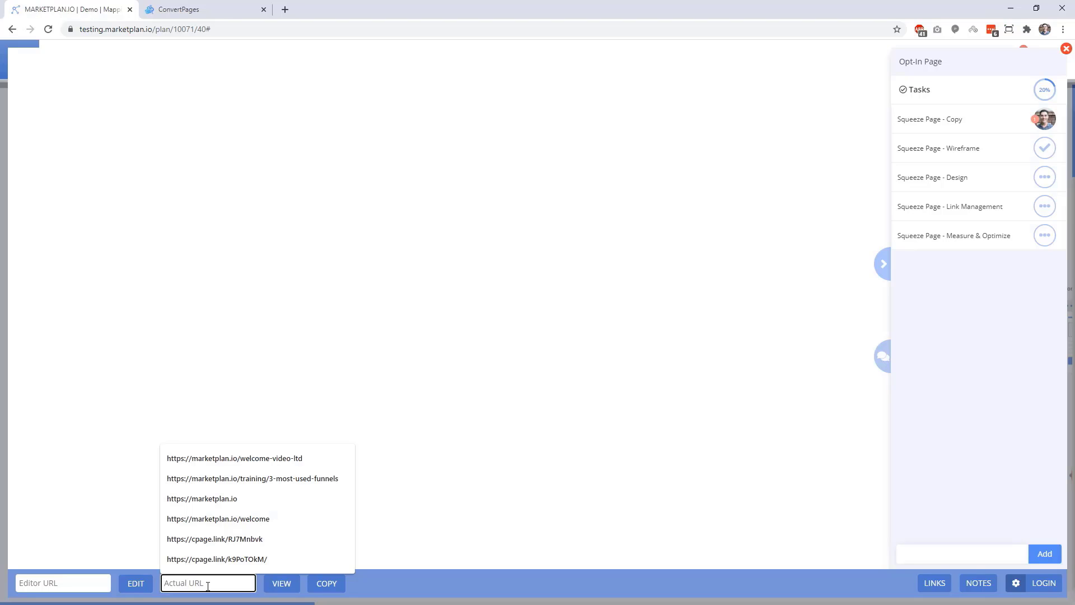
pyautogui.write('https://cpage.link/2gjJqOPB')
# Load the live 'Learn the inside secrets' squeeze page preview and scroll through it.
pyautogui.click(281, 587)
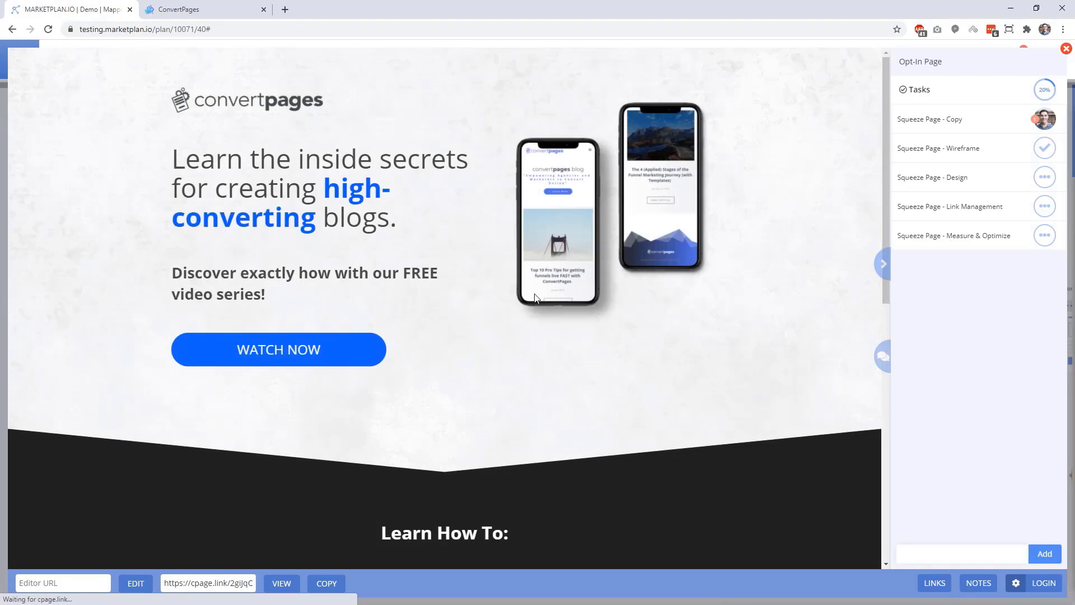
pyautogui.scroll(-8, 558, 306)
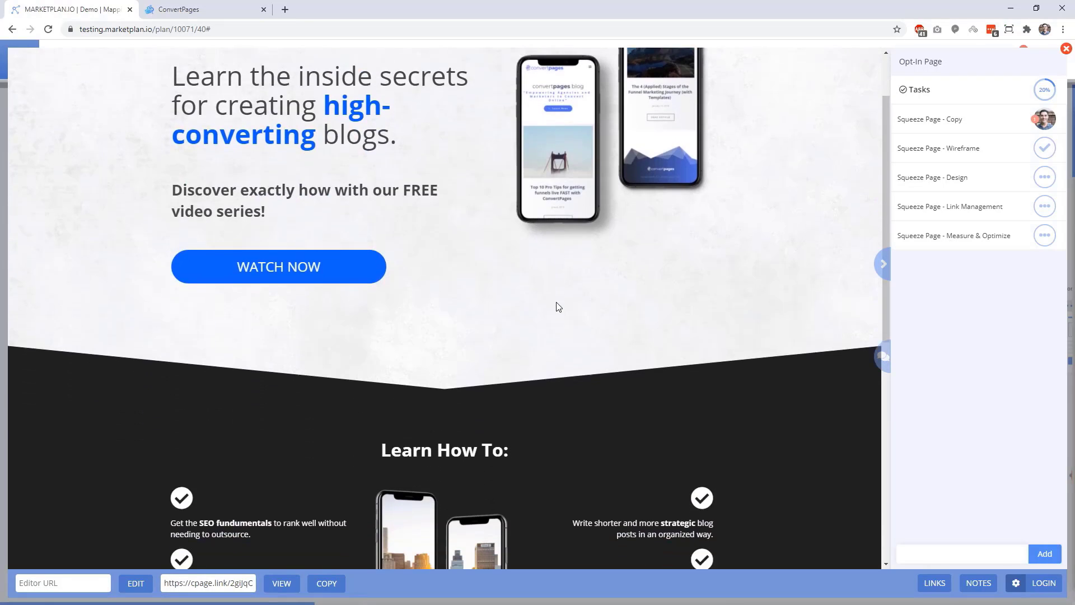
pyautogui.scroll(-2, 557, 306)
pyautogui.scroll(10, 556, 306)
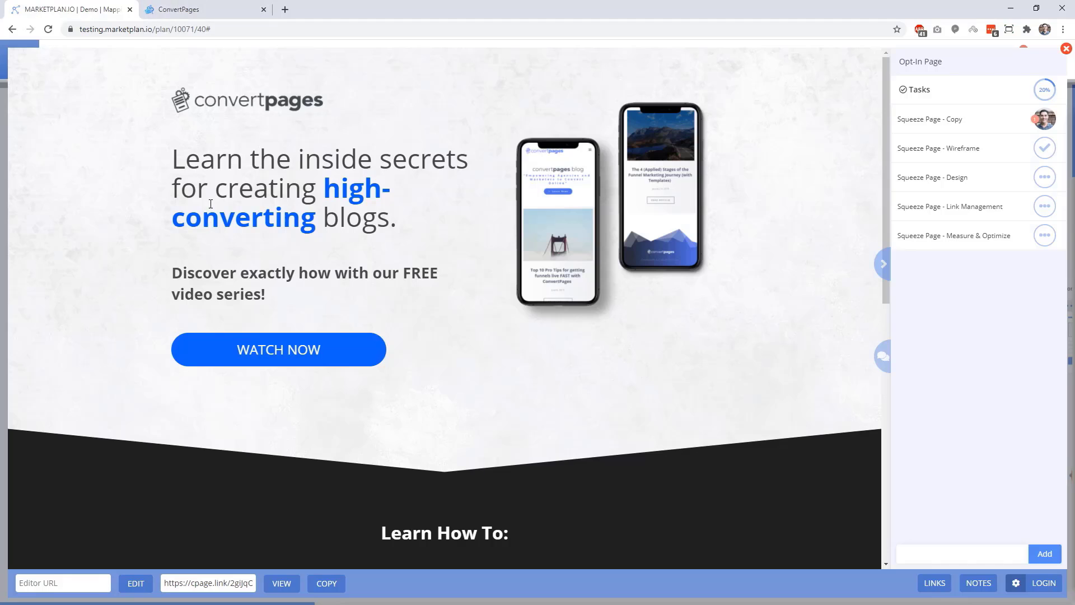
# Copy the Sales Page's Direct Edit Link from ConvertPages Settings > Links into MarketPlan's Editor URL field.
pyautogui.click(185, 9)
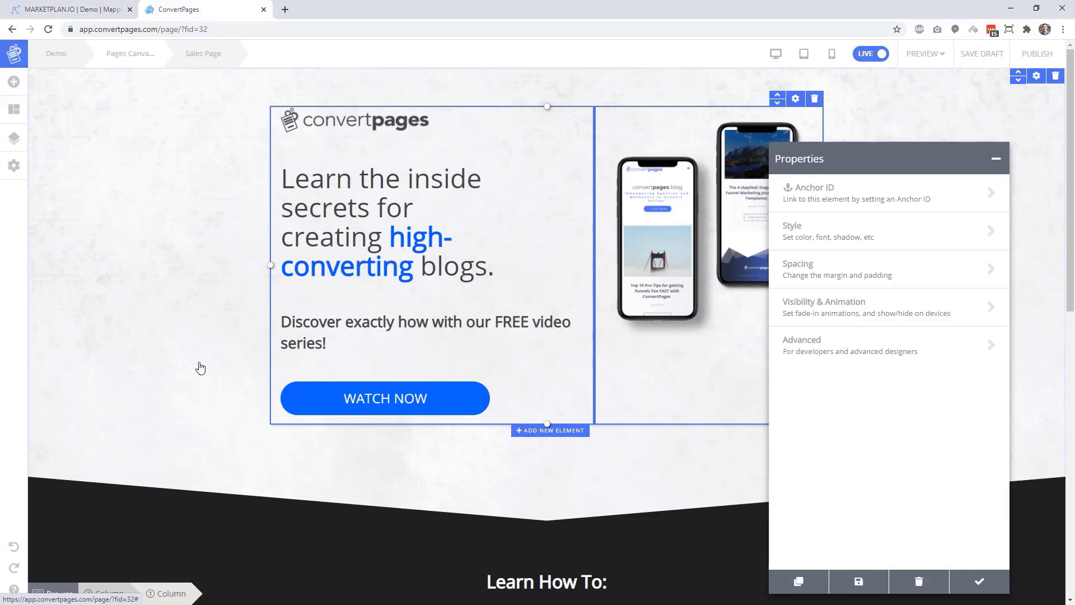
pyautogui.click(14, 170)
pyautogui.click(106, 228)
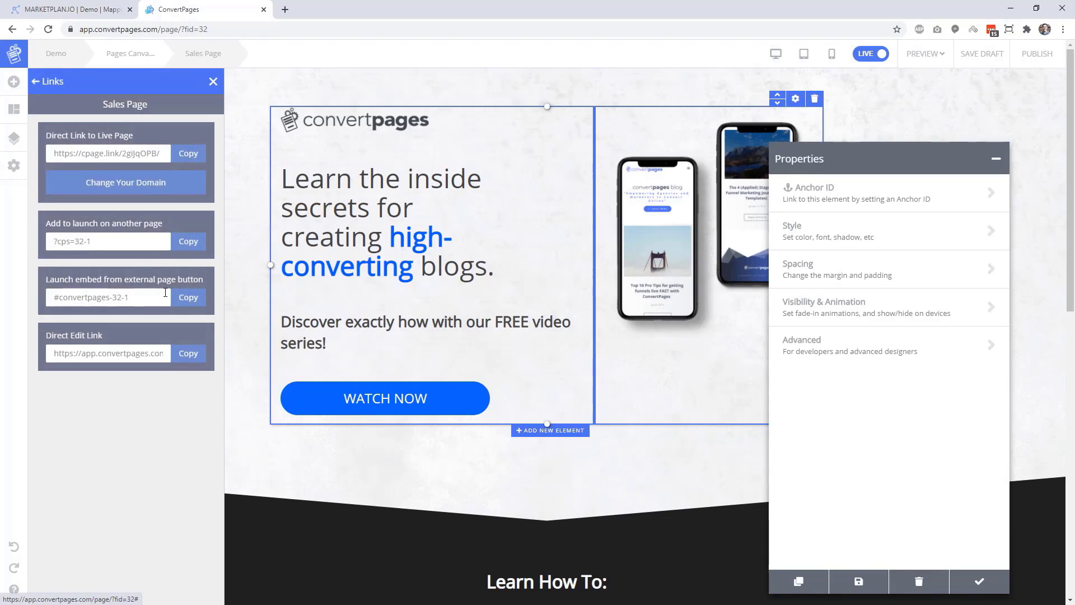
pyautogui.click(188, 354)
pyautogui.click(92, 6)
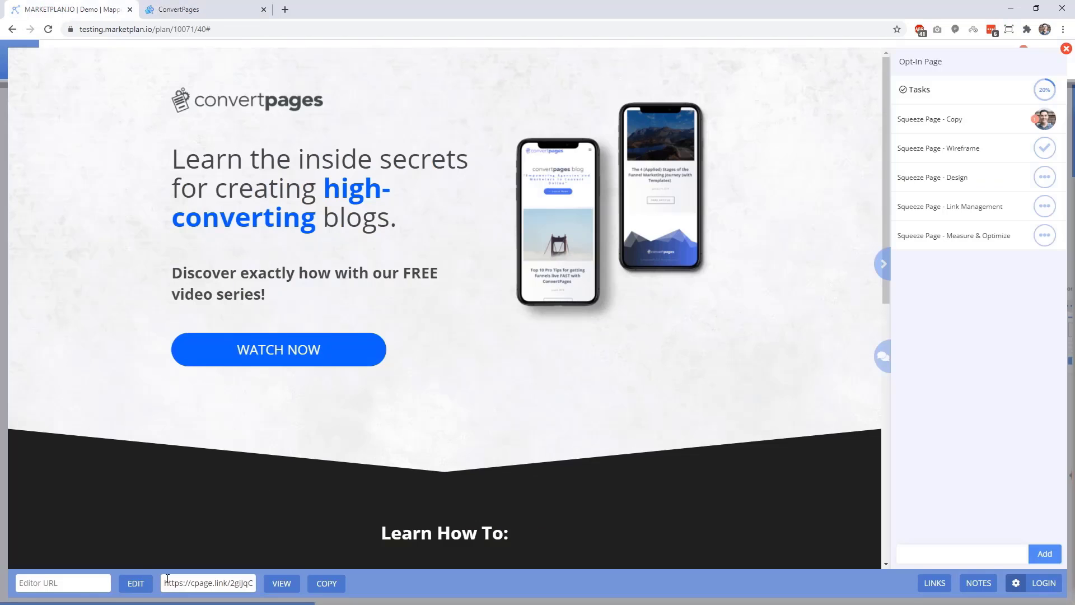
pyautogui.click(61, 582)
pyautogui.hotkey('ctrl', 'v')
# Check the editor's web address in ConvertPages, then open the page editor embedded in MarketPlan.
pyautogui.click(192, 9)
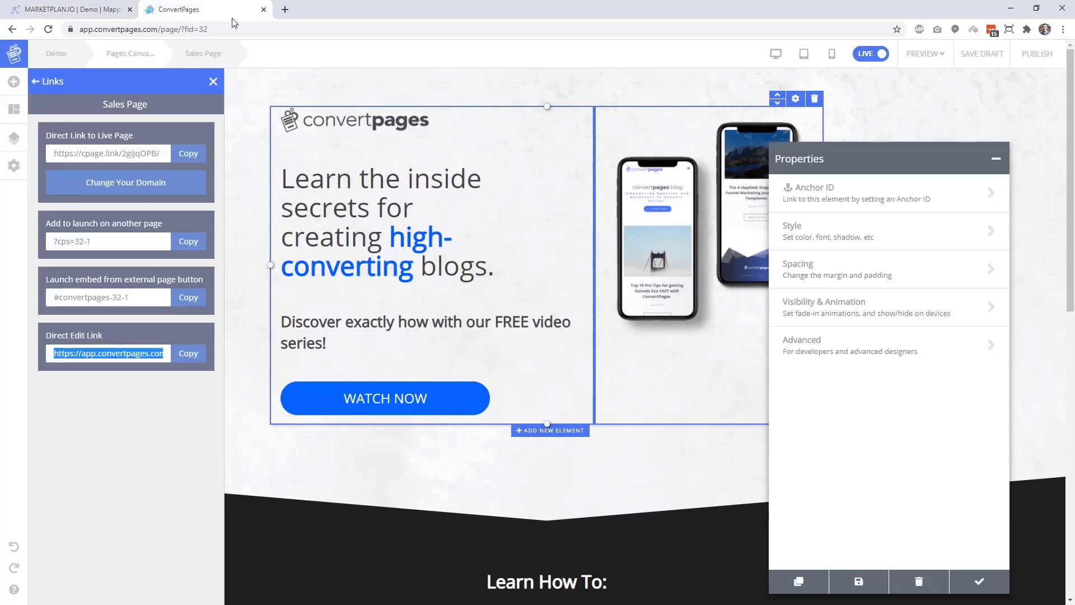
pyautogui.moveTo(210, 29); pyautogui.dragTo(73, 32)
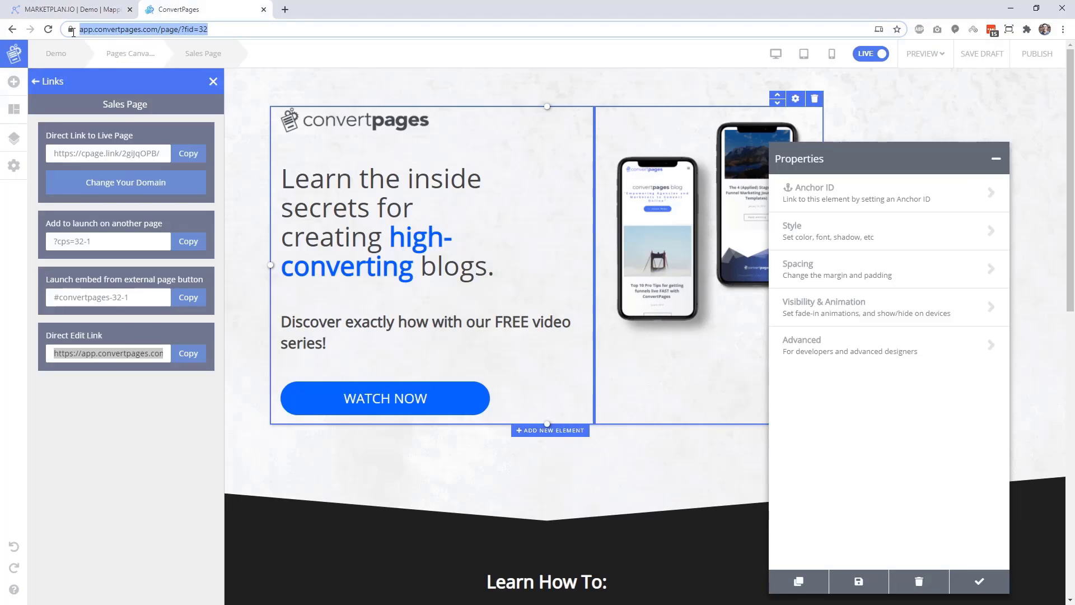
pyautogui.click(91, 9)
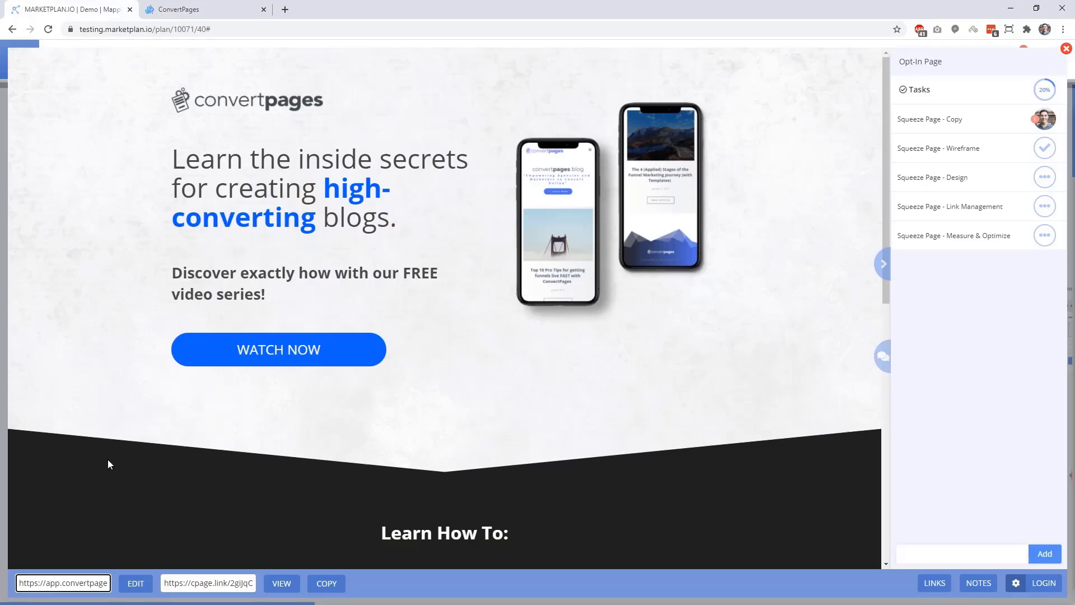
pyautogui.click(134, 584)
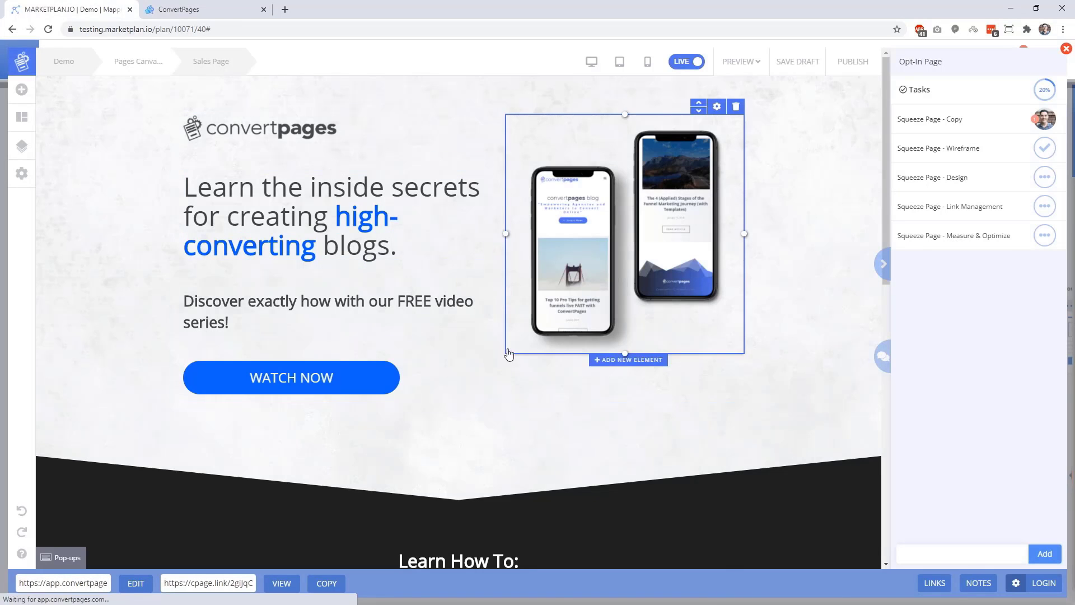
pyautogui.scroll(-3, 510, 354)
pyautogui.scroll(-2, 510, 357)
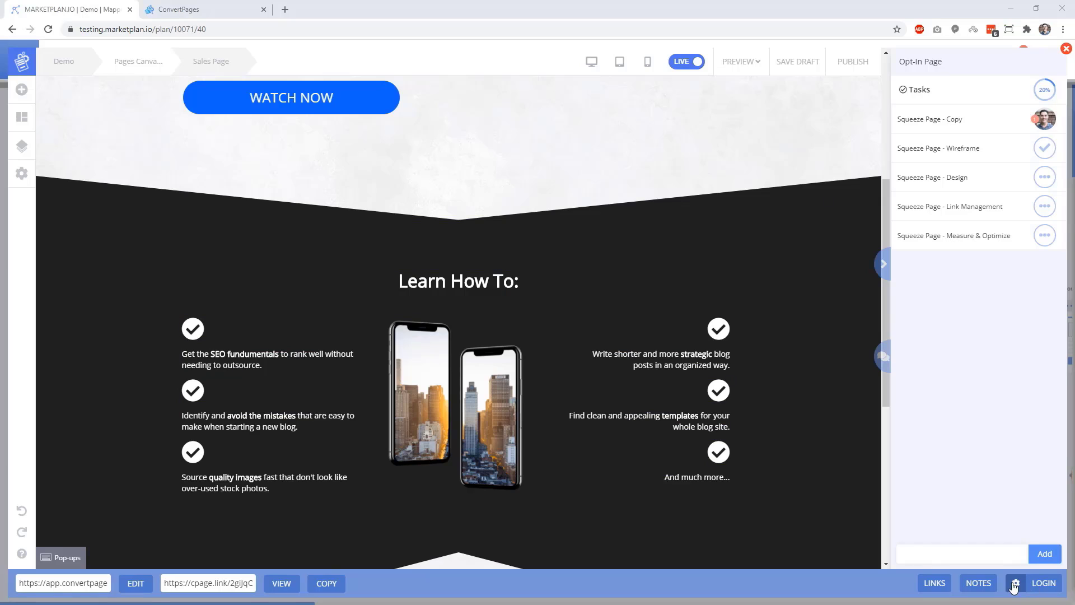
# Save the templates site's wp-login.php address as the Opt-In Page's login URL and test it.
pyautogui.click(1017, 584)
pyautogui.click(982, 555)
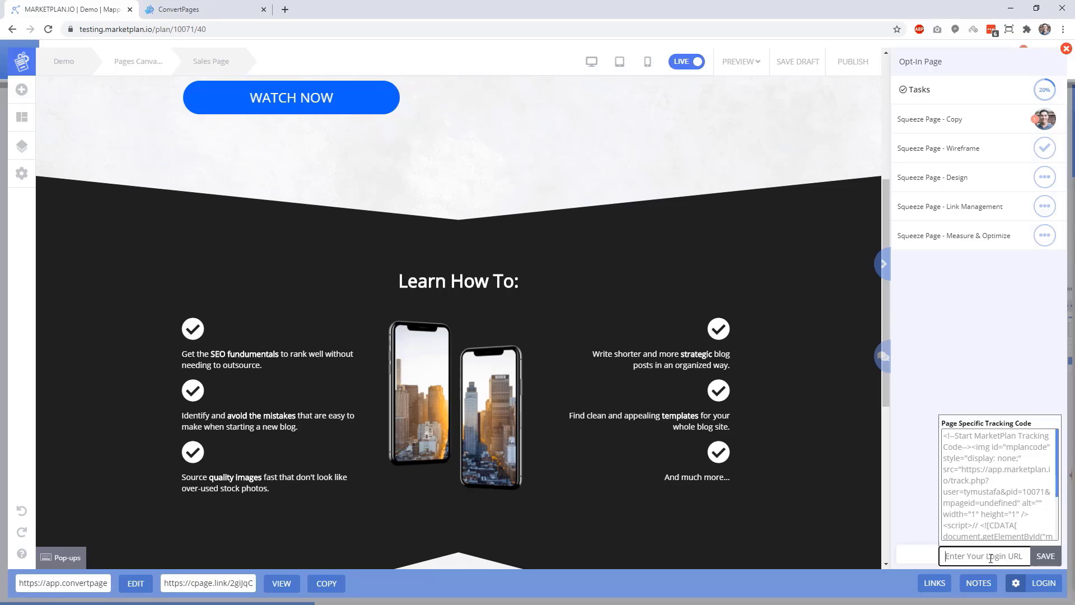
pyautogui.hotkey('ctrl', 'v')
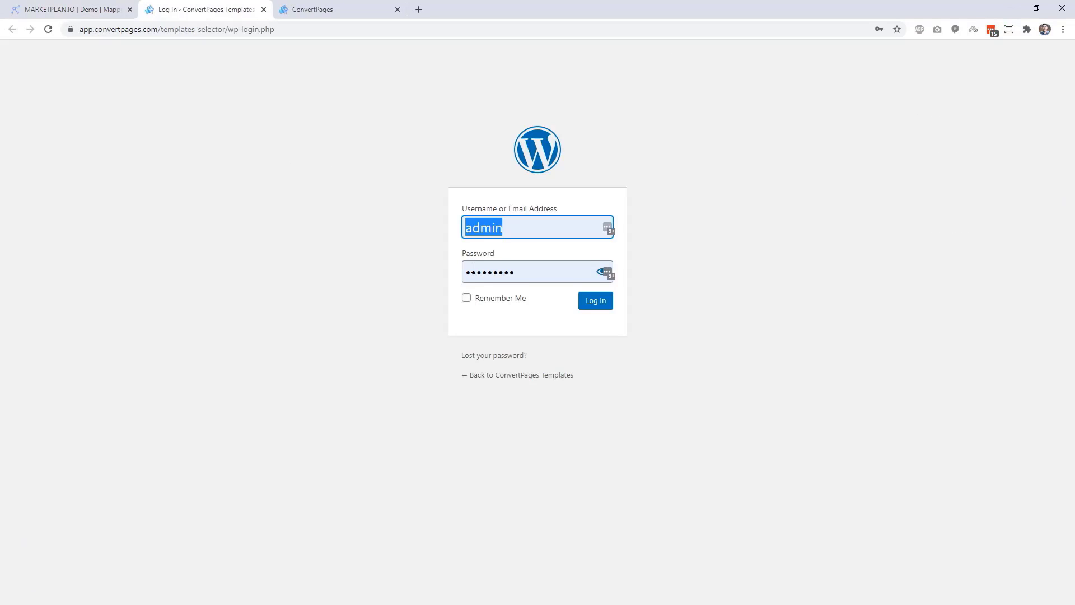
pyautogui.click(104, 10)
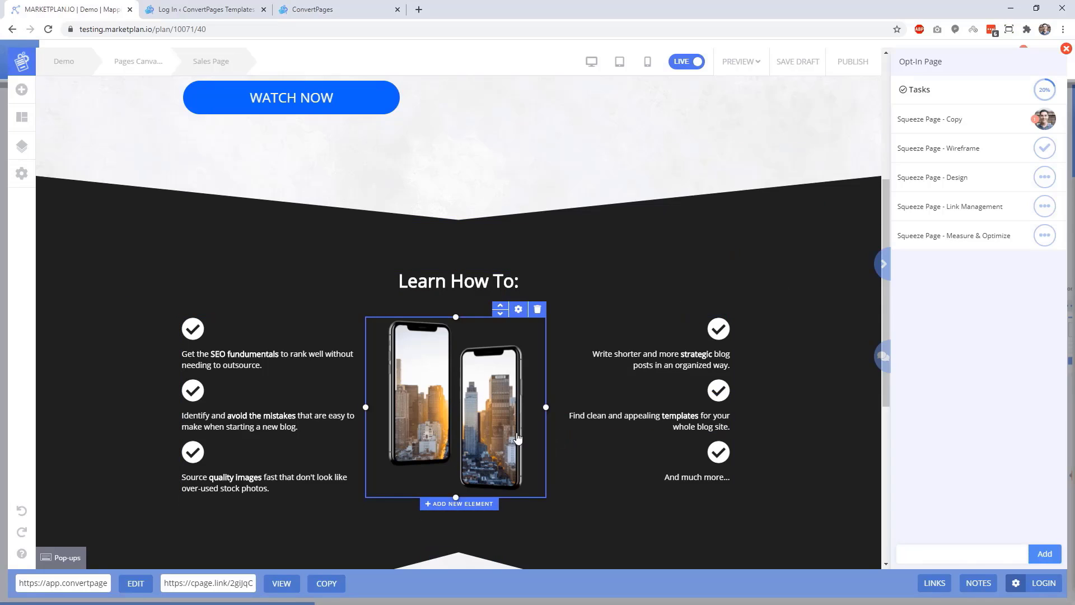
# Close the WordPress login page and bring the Opt-In Page's five Squeeze Page tasks into view.
pyautogui.click(499, 437)
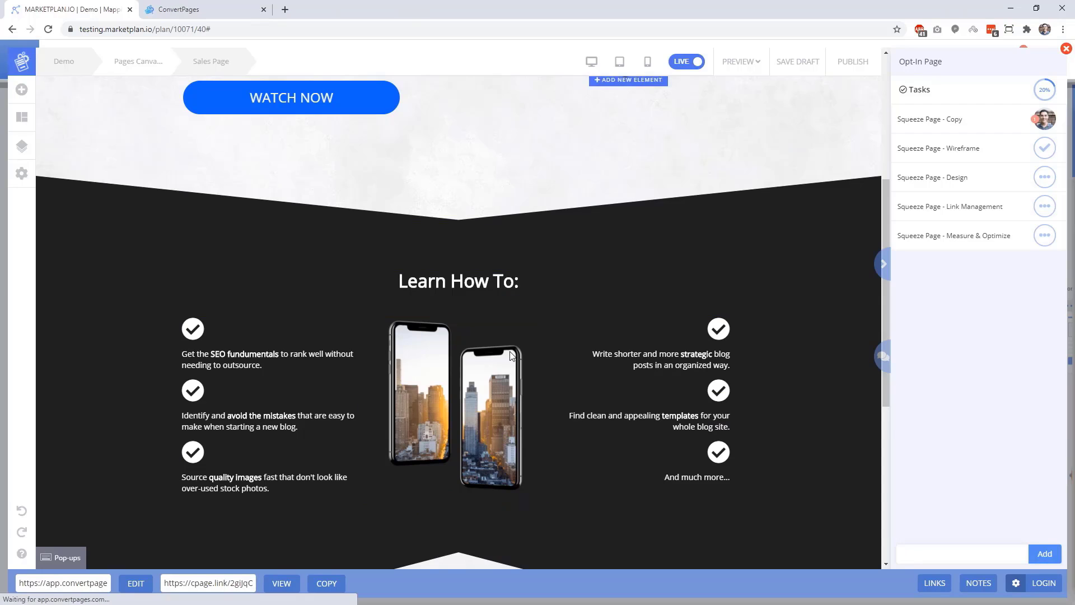
pyautogui.scroll(5, 498, 396)
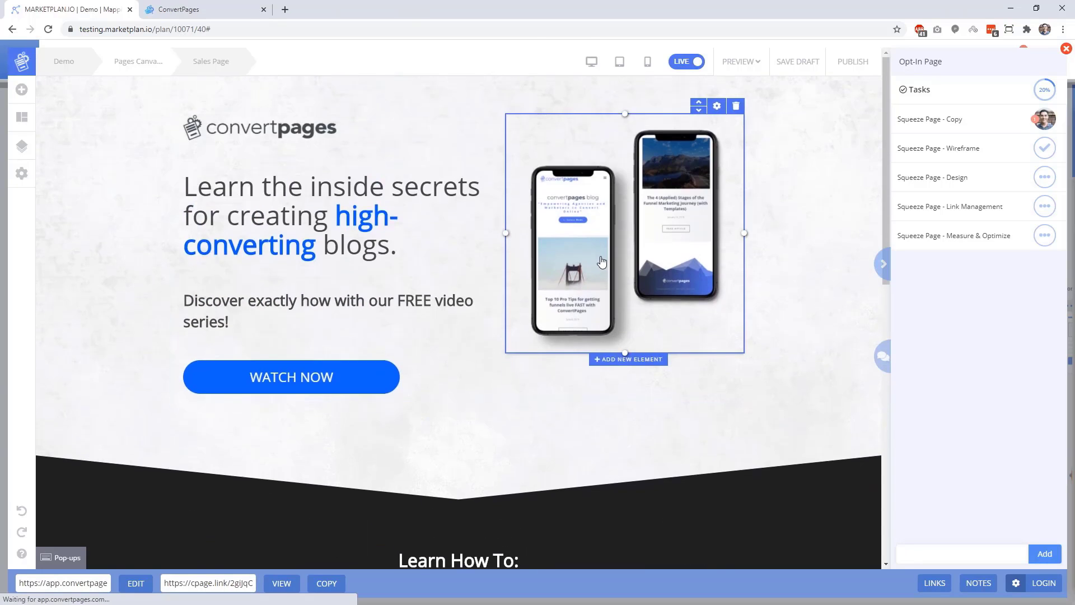
pyautogui.scroll(-4, 565, 267)
pyautogui.scroll(1, 536, 238)
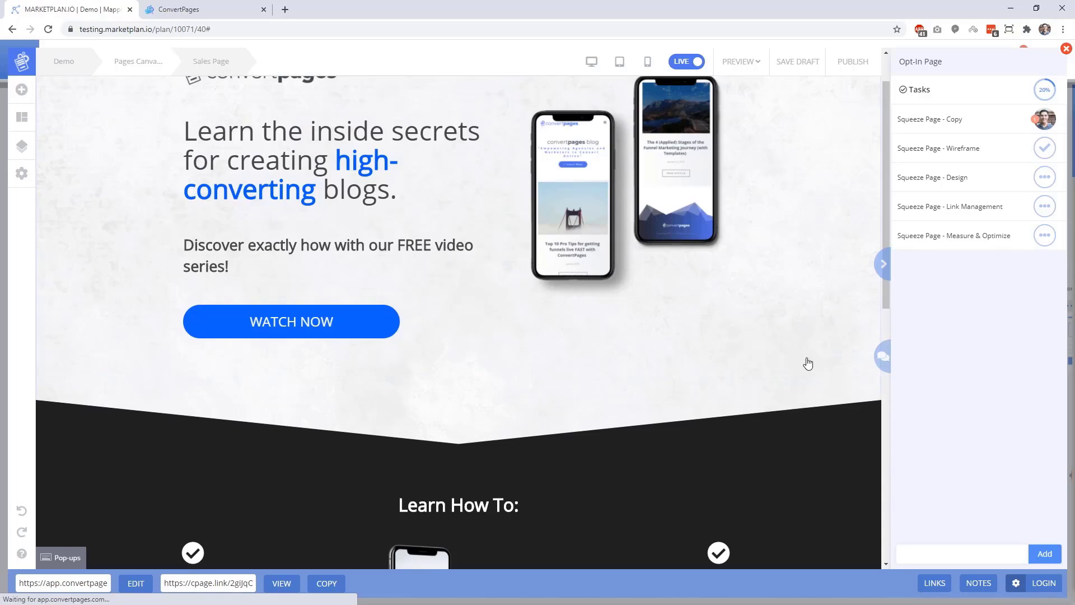
pyautogui.scroll(1, 549, 336)
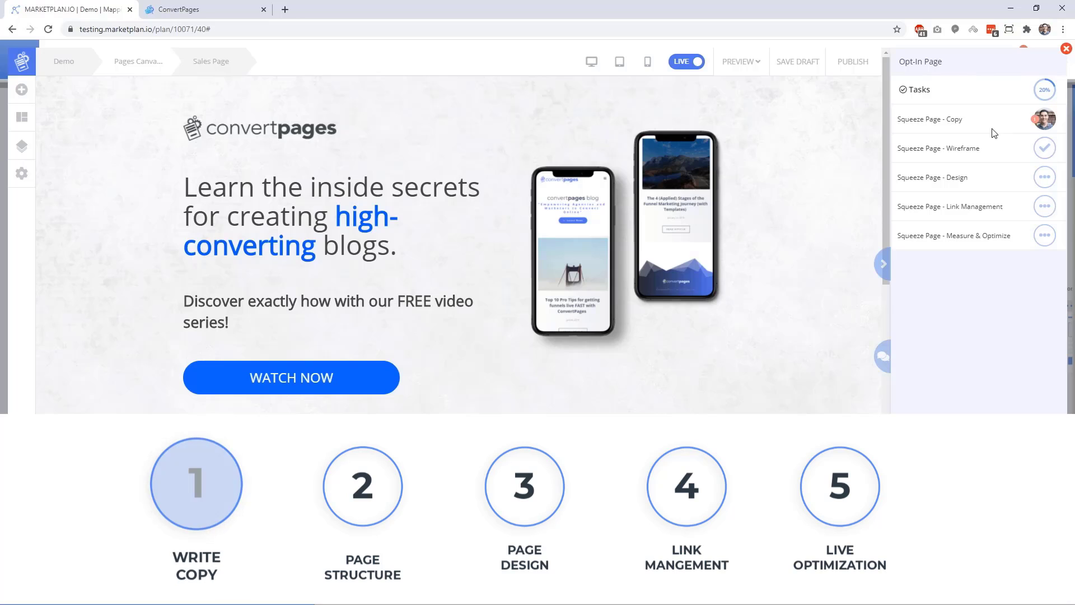
# In the copy document, replace the bottom Lorem ipsum heading with 'Learn Expert Blog Strategies ...Completely Free'.
pyautogui.click(947, 120)
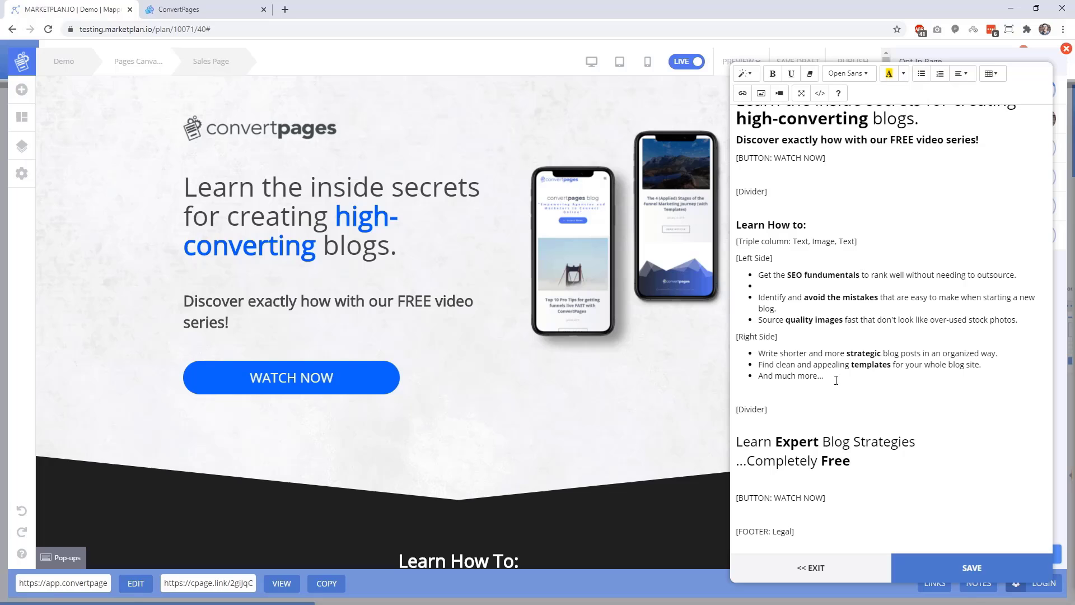
pyautogui.scroll(-2, 569, 312)
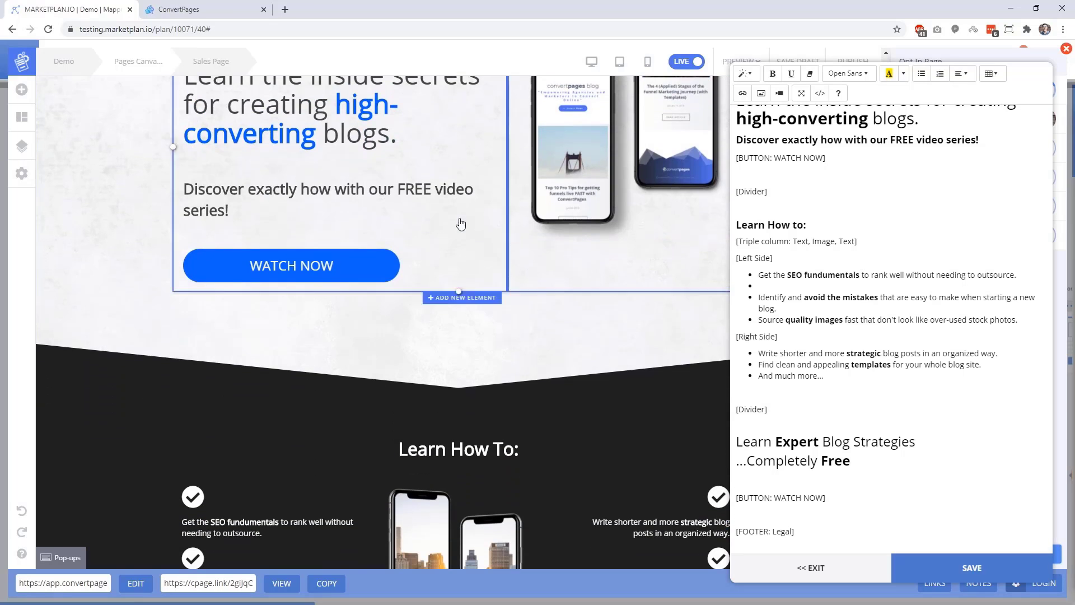
pyautogui.scroll(-8, 336, 233)
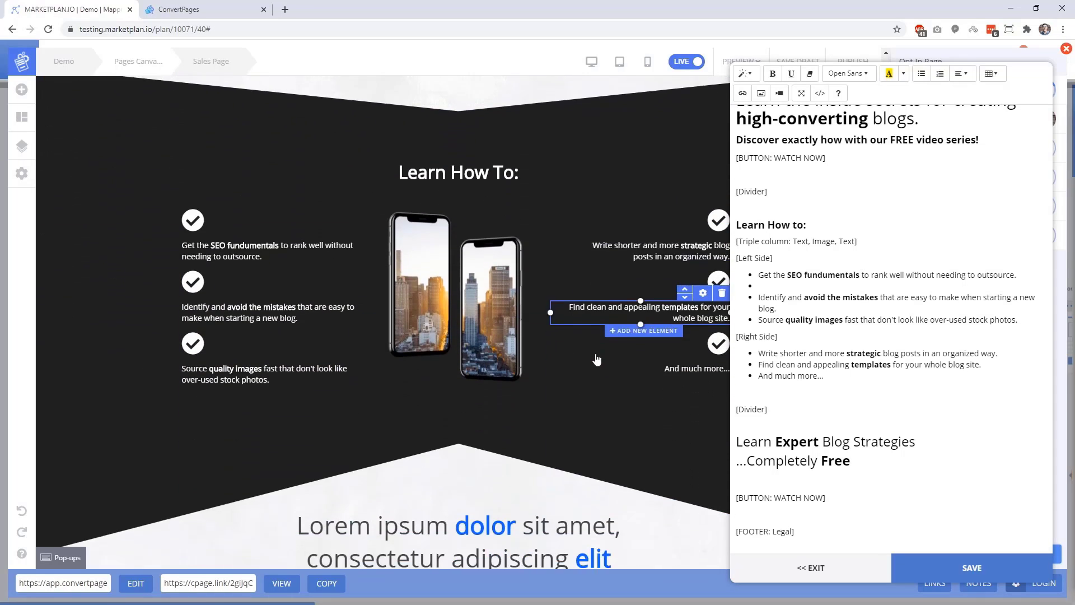
pyautogui.scroll(-1, 597, 359)
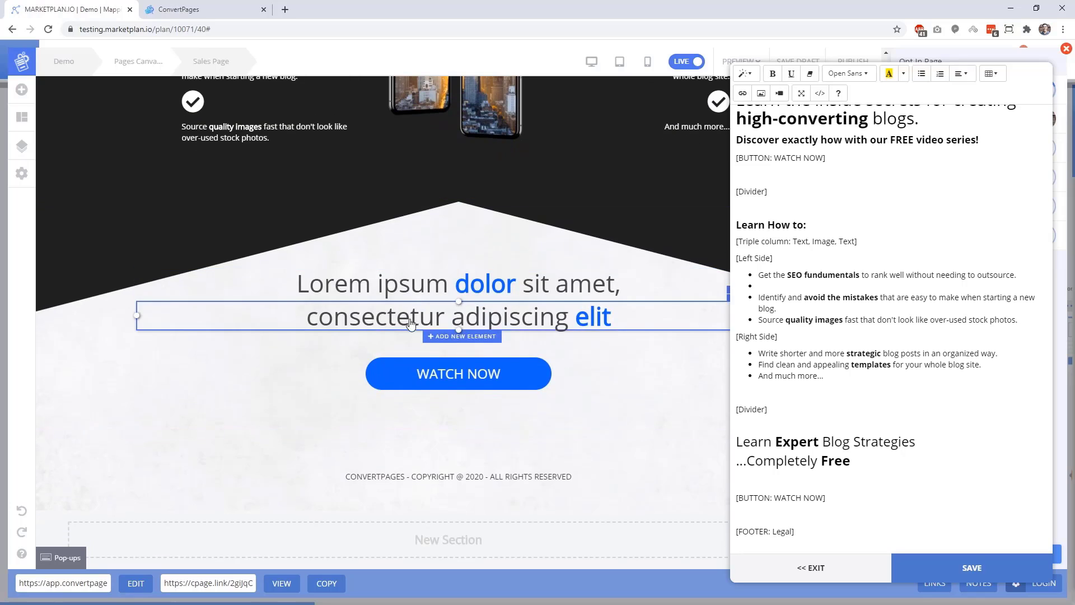
pyautogui.click(513, 313)
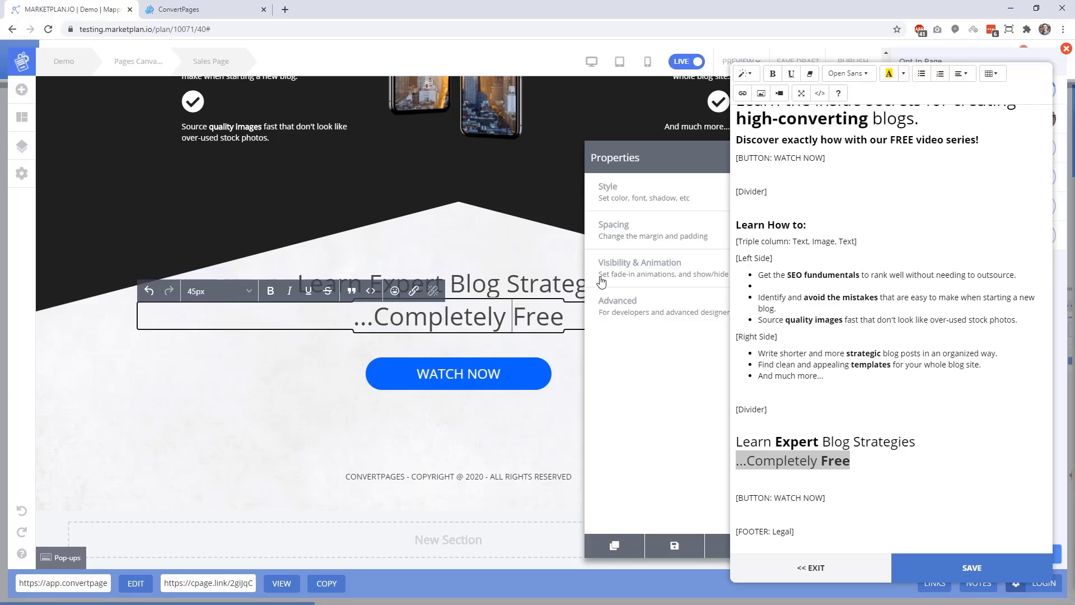
pyautogui.click(737, 400)
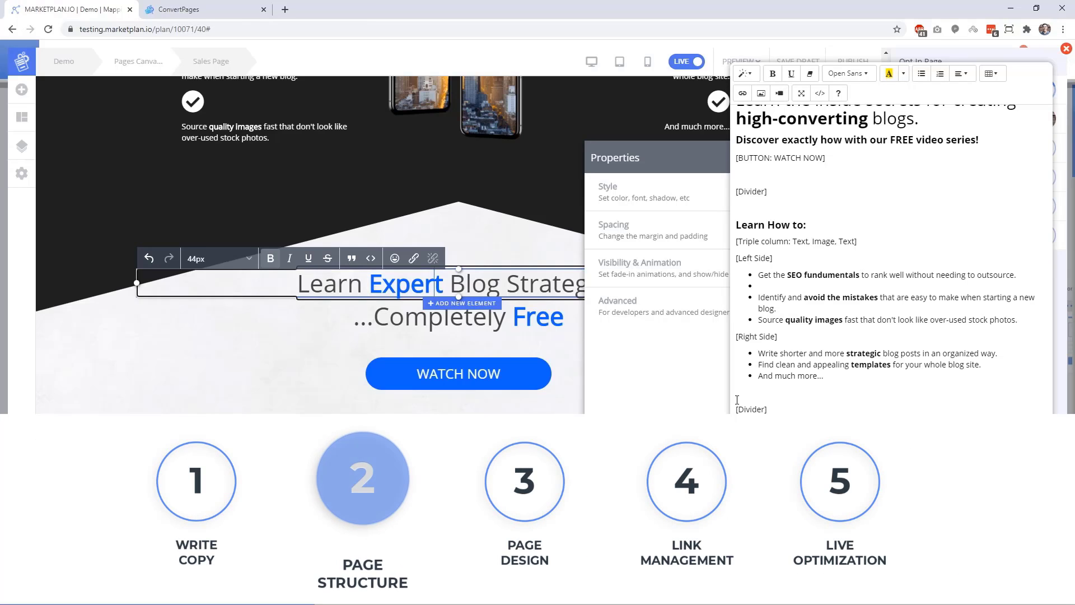
# Compare the copy's [Left Side] and [Right Side] notes against the page layout, then leave the copy.
pyautogui.click(824, 221)
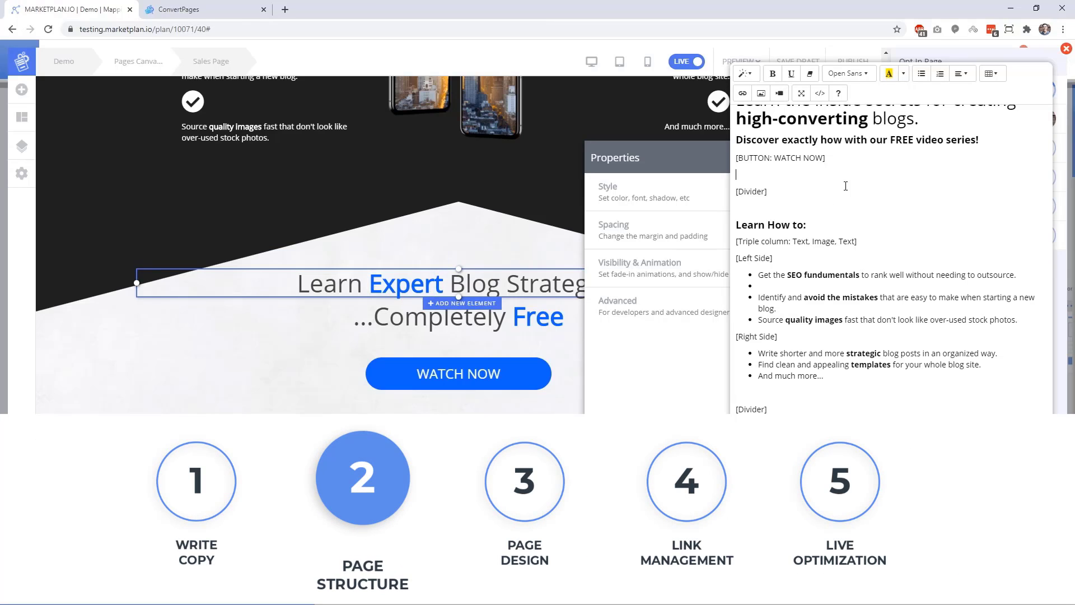
pyautogui.moveTo(860, 275); pyautogui.dragTo(738, 261)
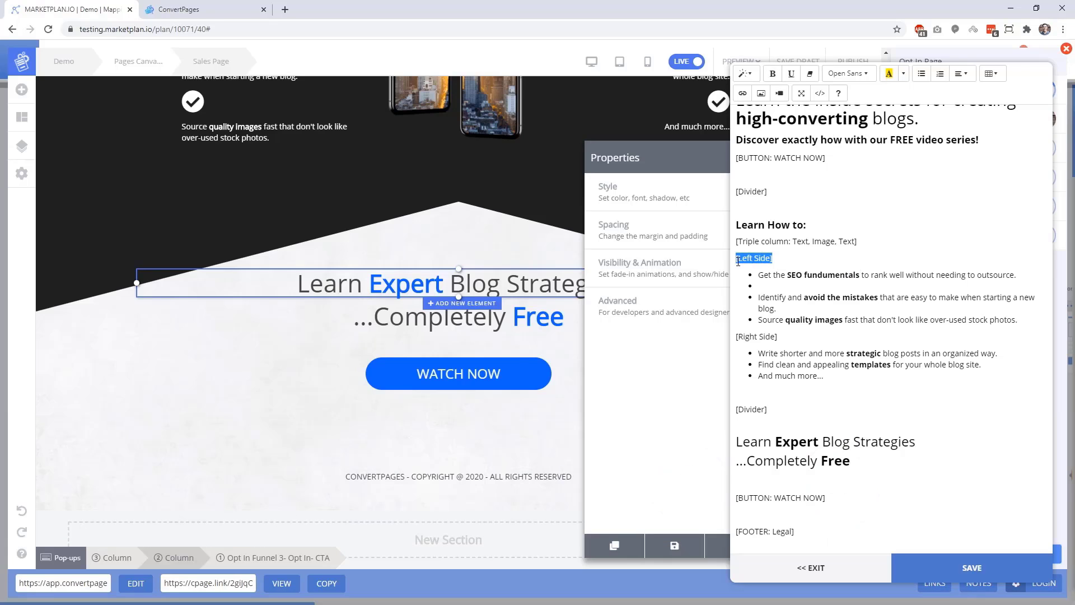
pyautogui.moveTo(778, 337); pyautogui.dragTo(736, 338)
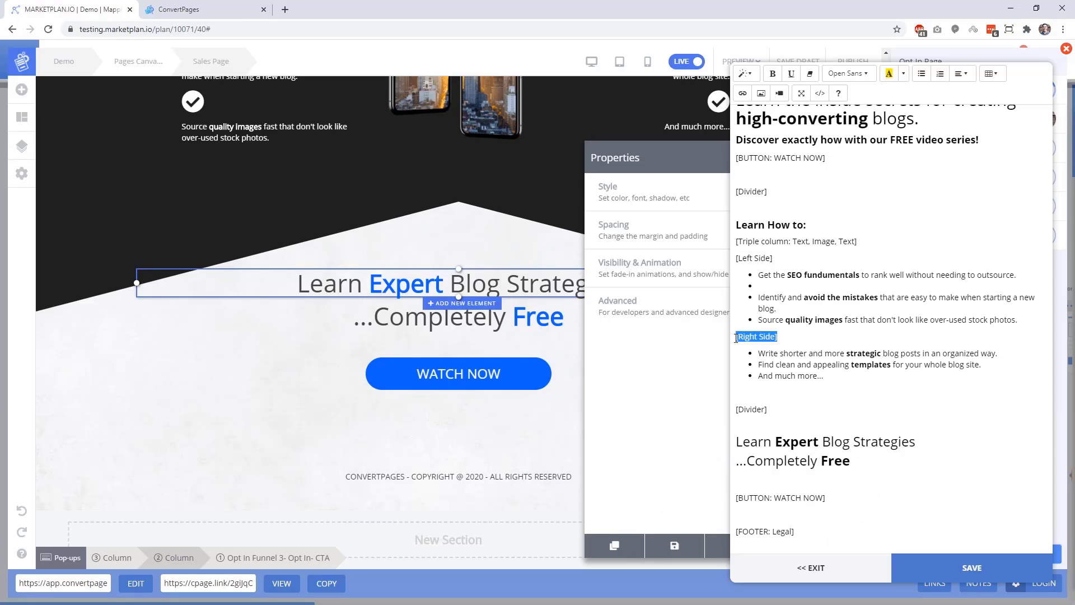
pyautogui.click(790, 396)
pyautogui.scroll(15, 525, 405)
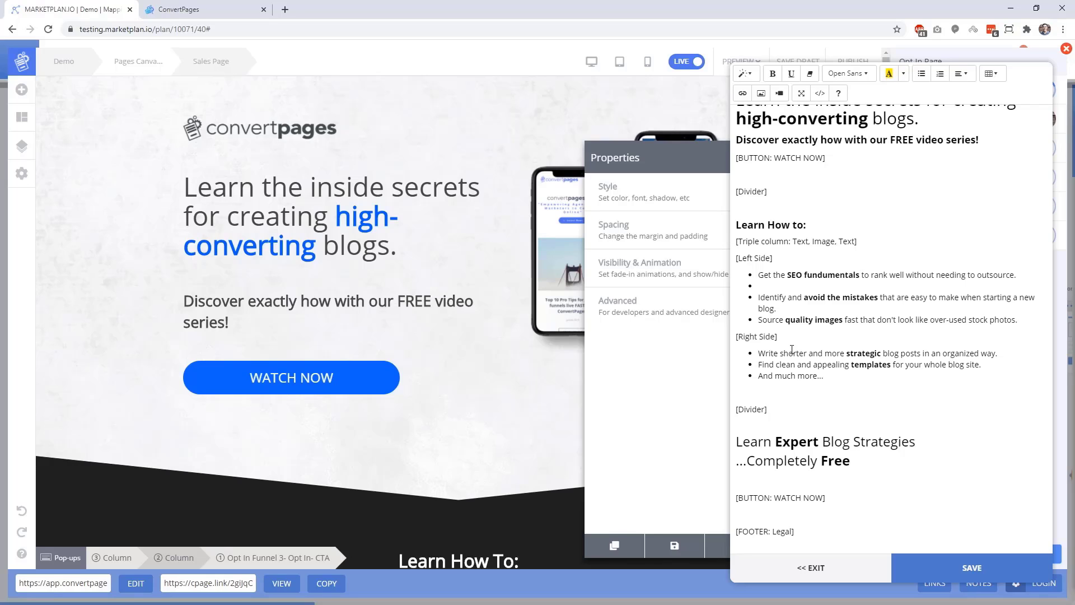
pyautogui.click(410, 264)
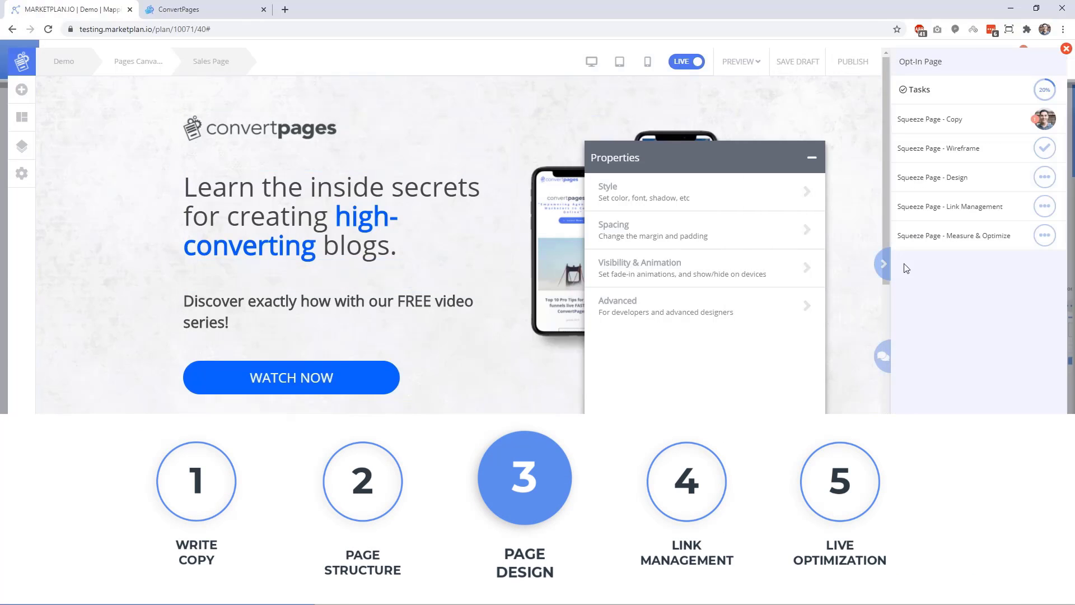
# Open the Squeeze Page - Design task and select the phone image in the Learn How To section.
pyautogui.click(979, 178)
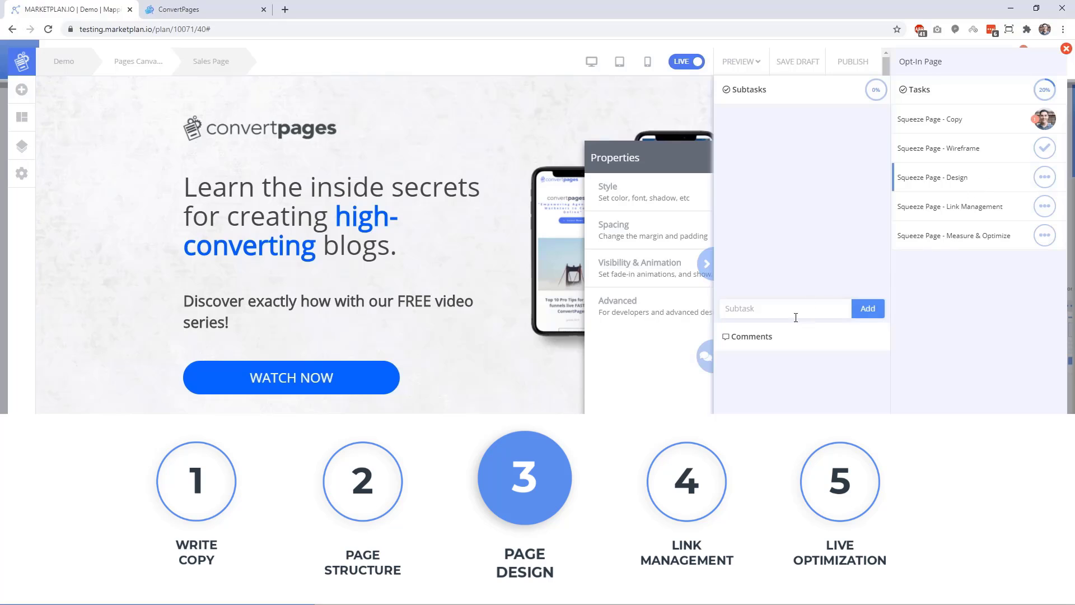
pyautogui.scroll(-8, 607, 317)
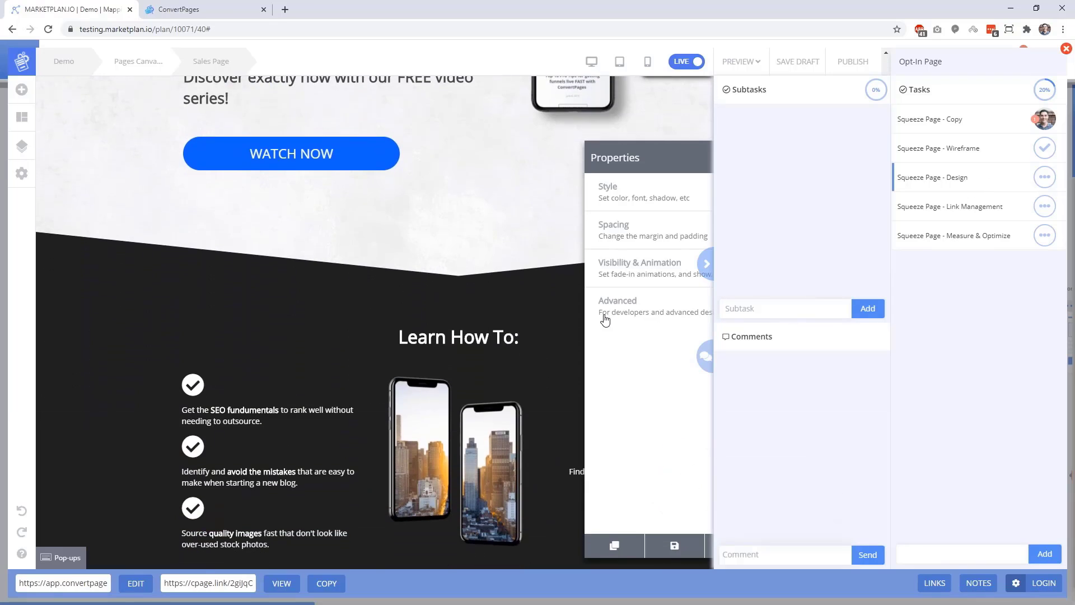
pyautogui.scroll(4, 577, 324)
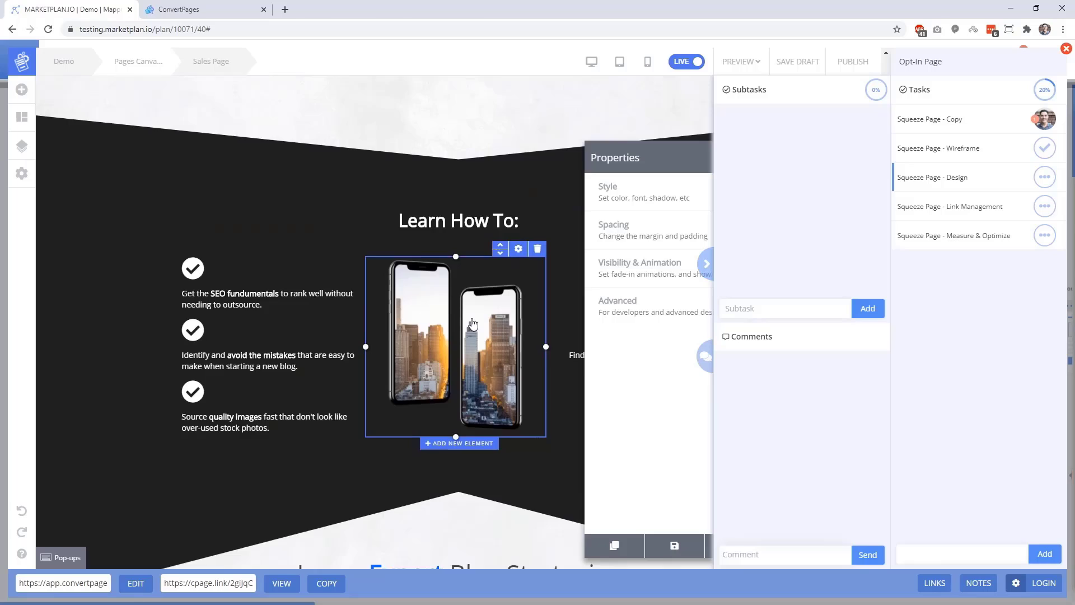
pyautogui.scroll(2, 580, 223)
pyautogui.scroll(-4, 470, 336)
pyautogui.click(471, 336)
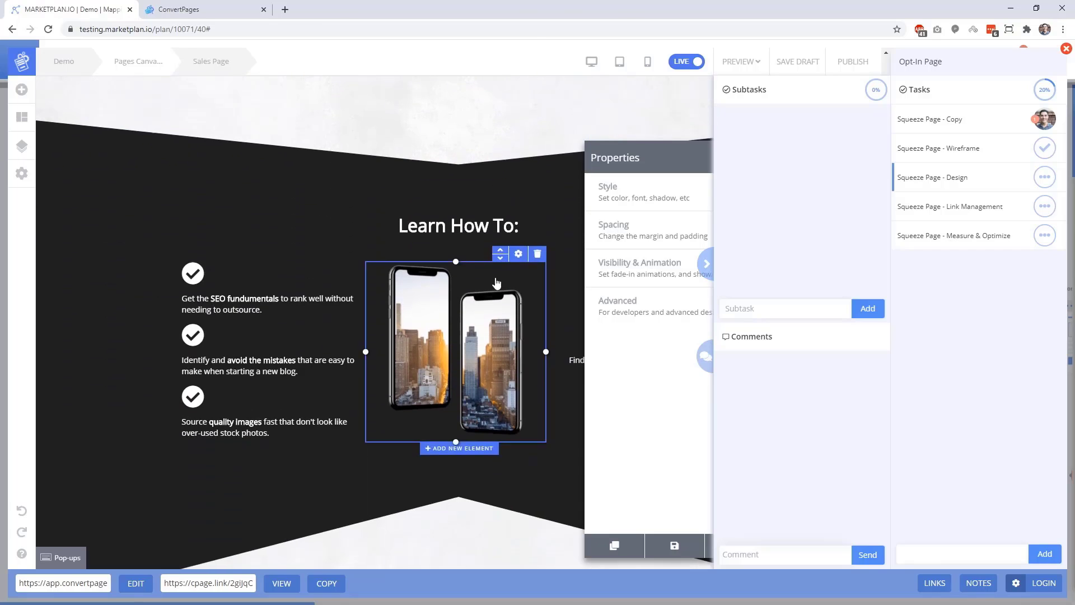
# Add subtasks 'Create Video Frames of Course Content for header image' and the mobile video frame for the content image.
pyautogui.click(763, 308)
pyautogui.write('Create Video Frames of Course Content for header image')
pyautogui.press('Return')
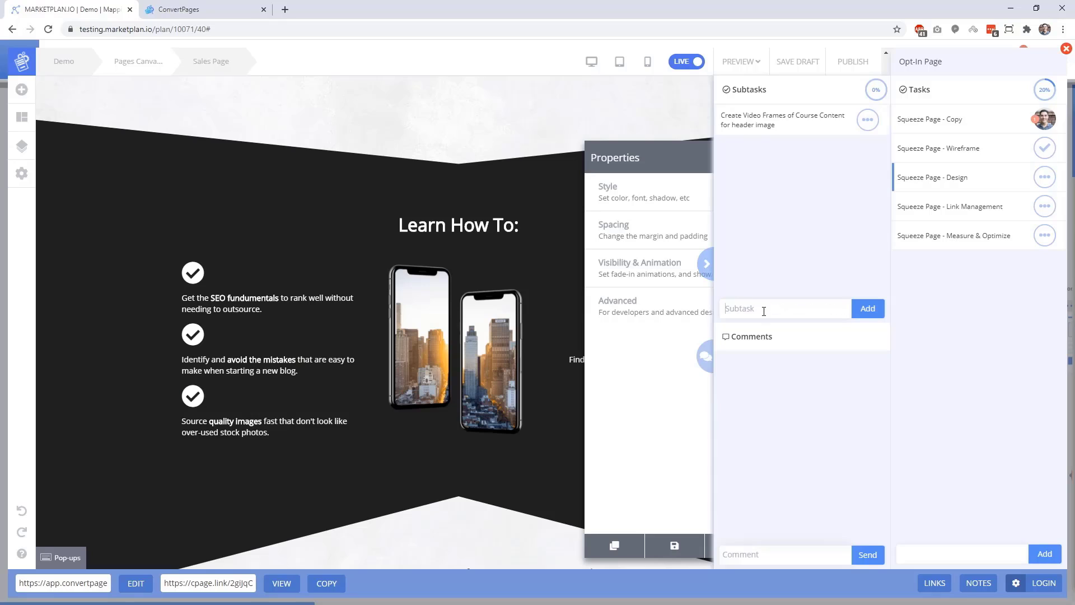
pyautogui.write('Create Smakk Video')
pyautogui.press('BackSpace')
pyautogui.press('BackSpace')
pyautogui.press('BackSpace')
pyautogui.press('BackSpace')
pyautogui.press('BackSpace')
pyautogui.press('BackSpace')
pyautogui.write('Mobile')
pyautogui.press('End')
pyautogui.write('Frame of Course Content for Content Image')
pyautogui.press('Return')
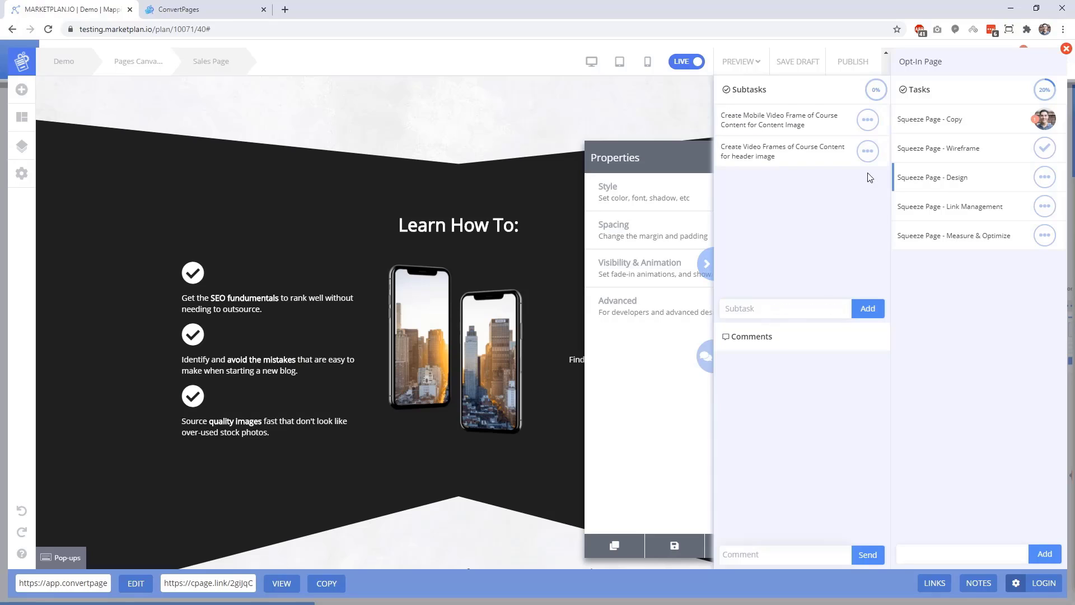
# Post a comment asking a teammate to stick with more flat colors, then close the task.
pyautogui.click(784, 555)
pyautogui.press('Return')
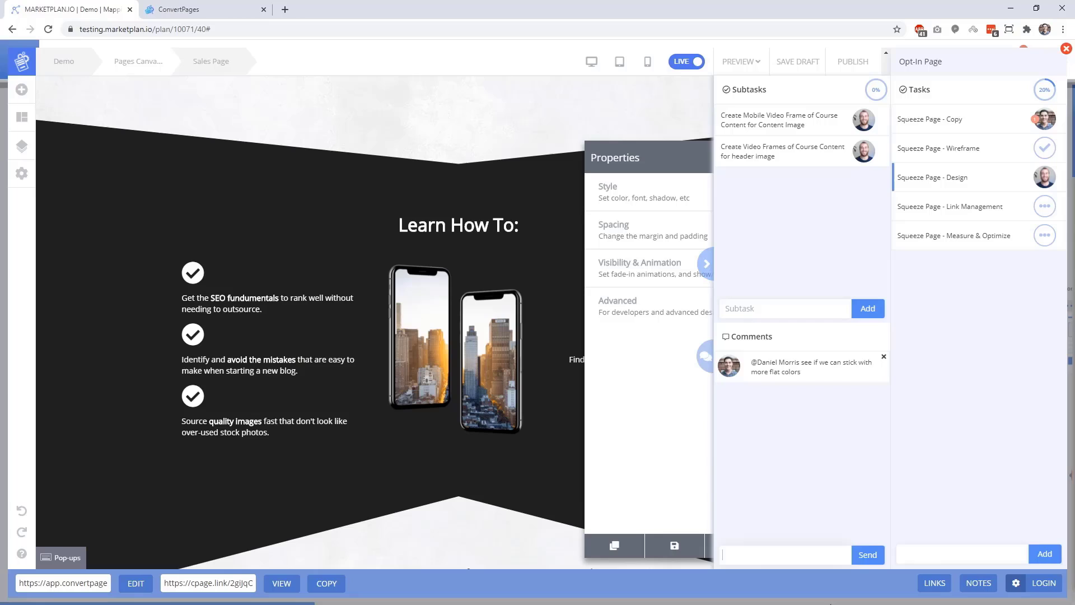
pyautogui.click(950, 486)
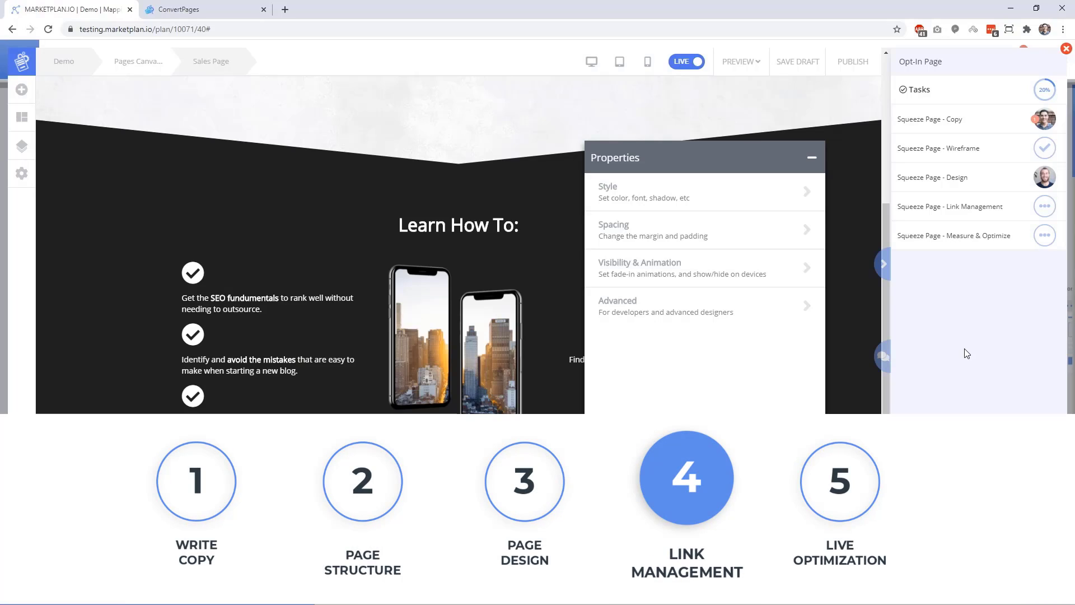
# Reopen the copy document and format its 'Learn How to:' line as Header 3.
pyautogui.click(951, 206)
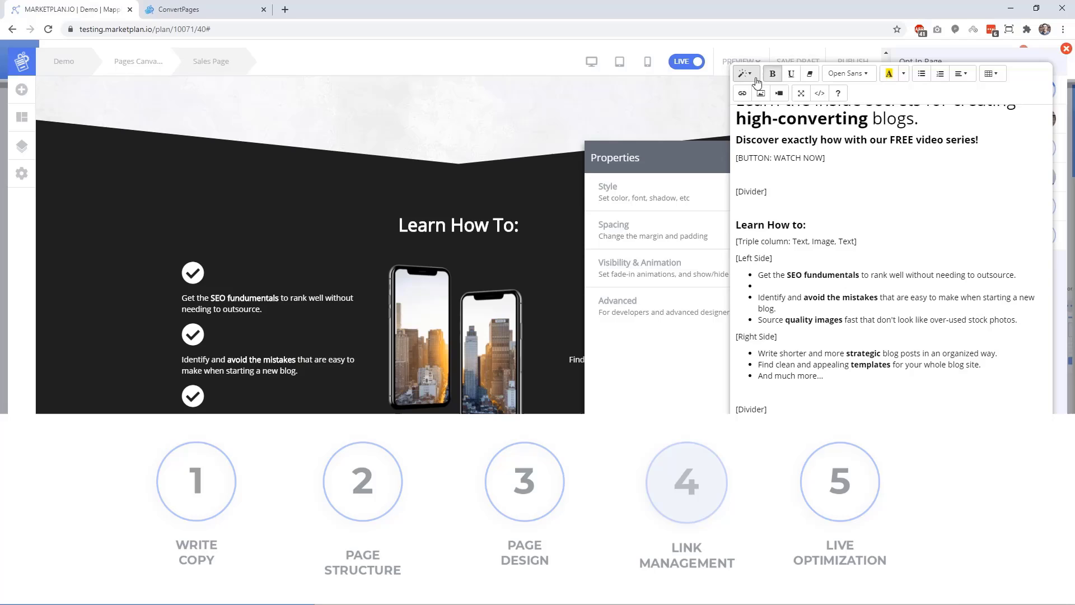
pyautogui.click(746, 74)
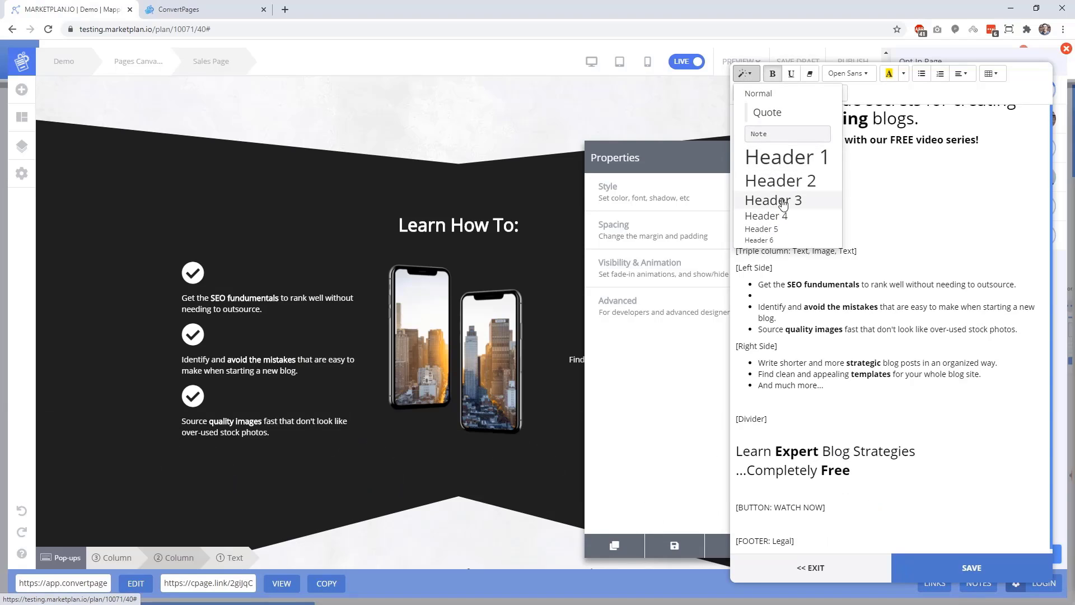
pyautogui.click(819, 204)
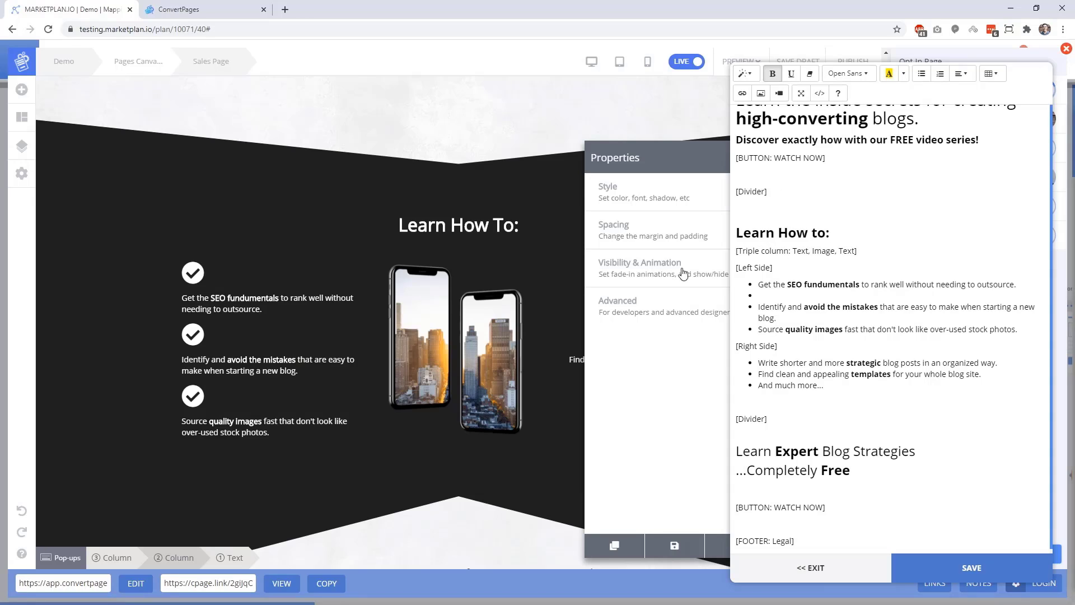
pyautogui.scroll(6, 409, 324)
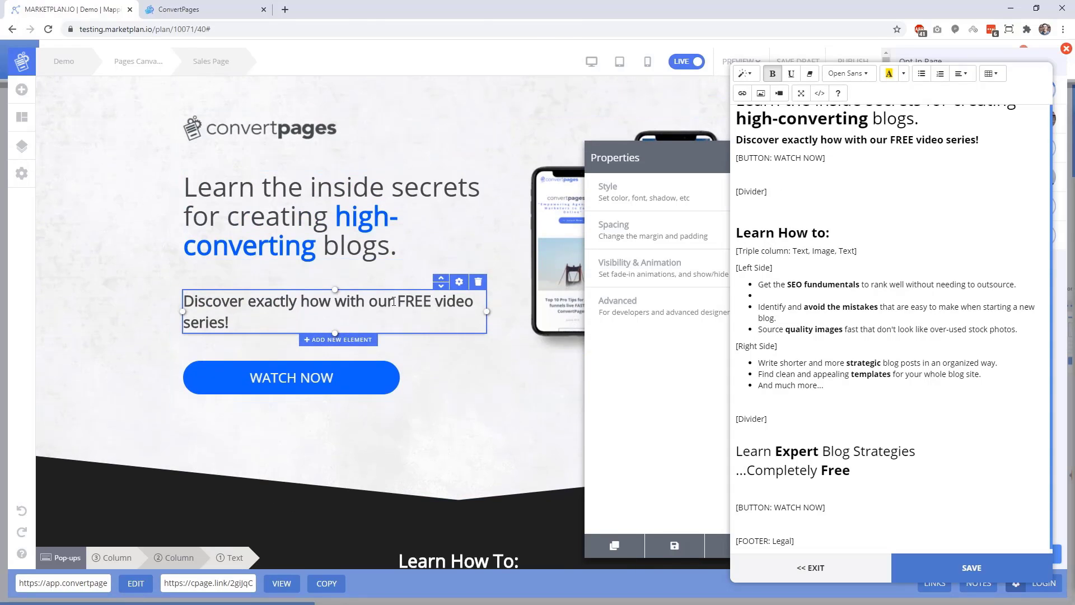
pyautogui.click(393, 302)
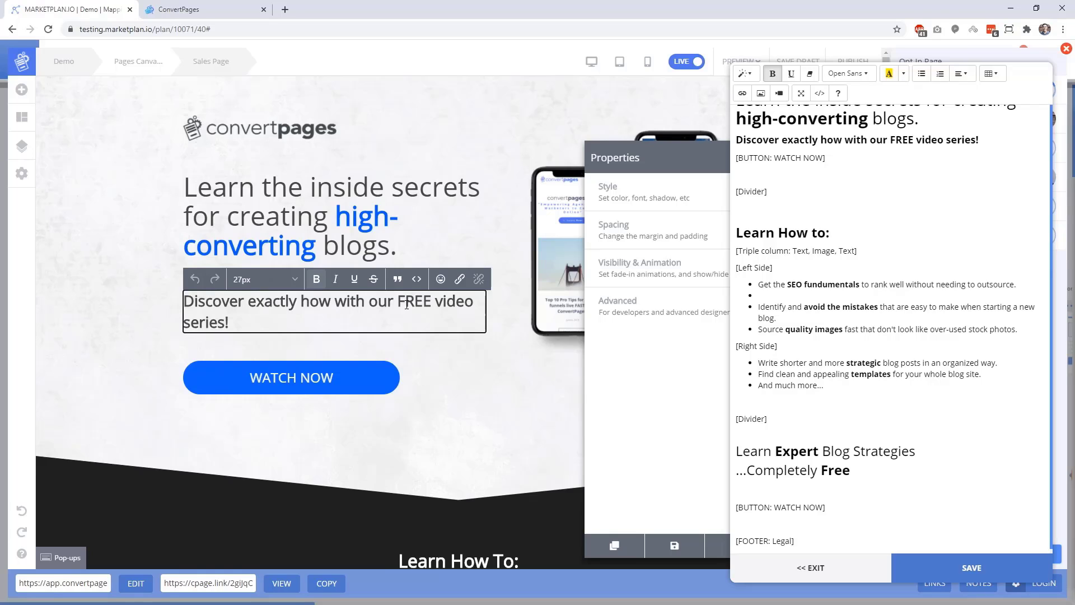
# Save the copy, move the Properties panel off the page, and switch to the full live view.
pyautogui.click(961, 568)
pyautogui.moveTo(702, 163); pyautogui.dragTo(383, 135)
pyautogui.scroll(-6, 731, 364)
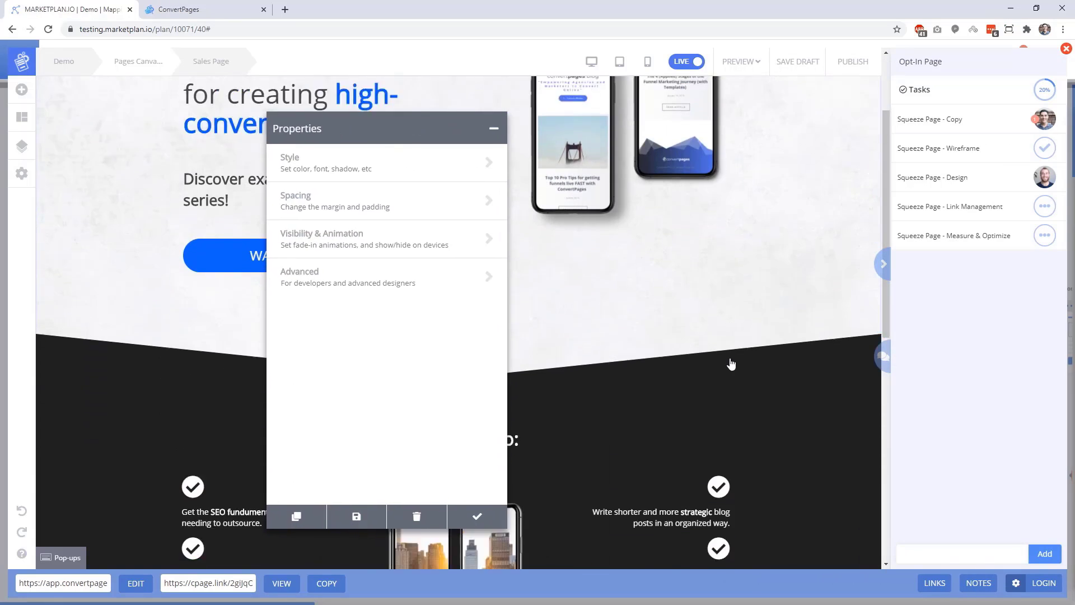
pyautogui.scroll(-5, 731, 364)
pyautogui.scroll(7, 731, 364)
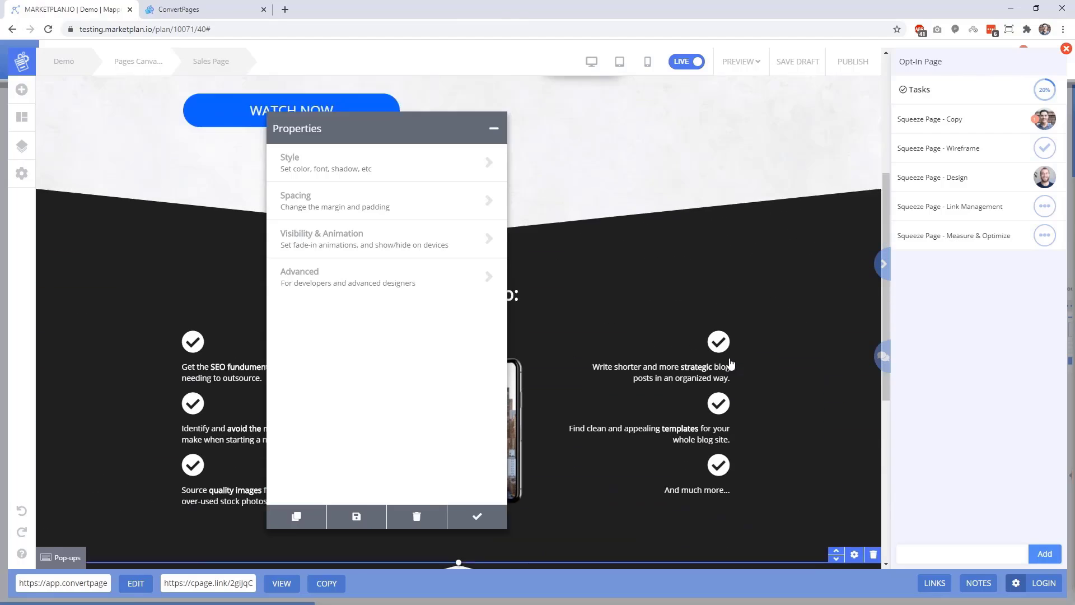
pyautogui.scroll(4, 730, 364)
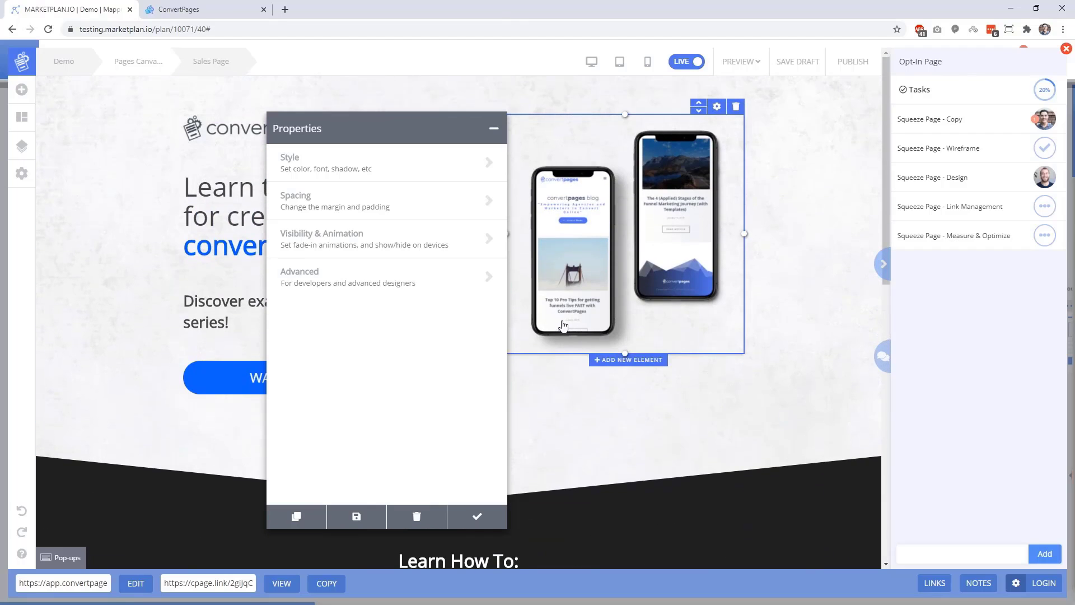
pyautogui.moveTo(393, 129); pyautogui.dragTo(755, 114)
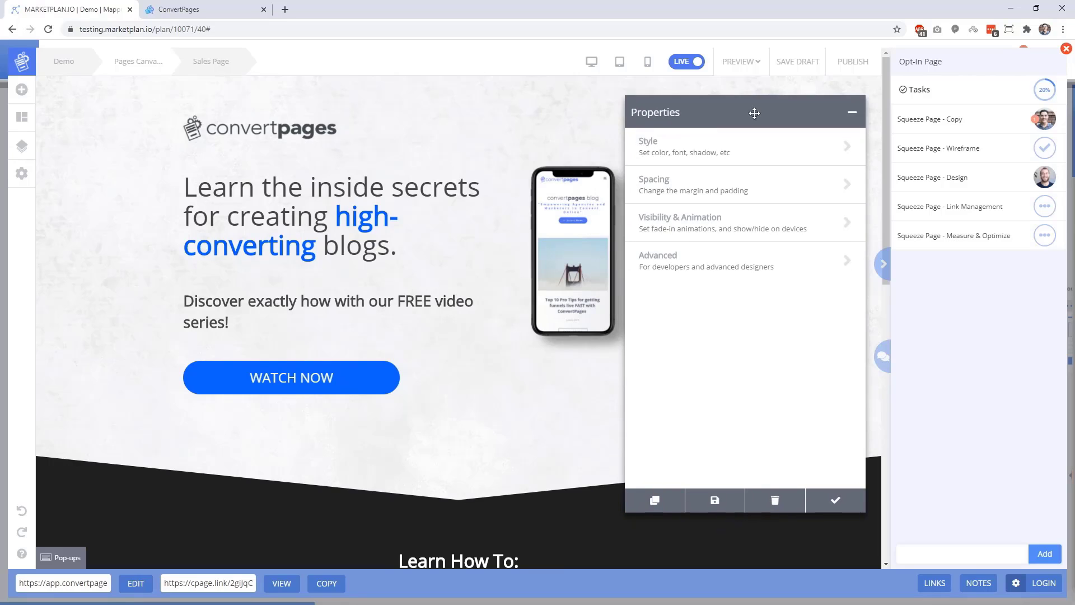
pyautogui.click(299, 582)
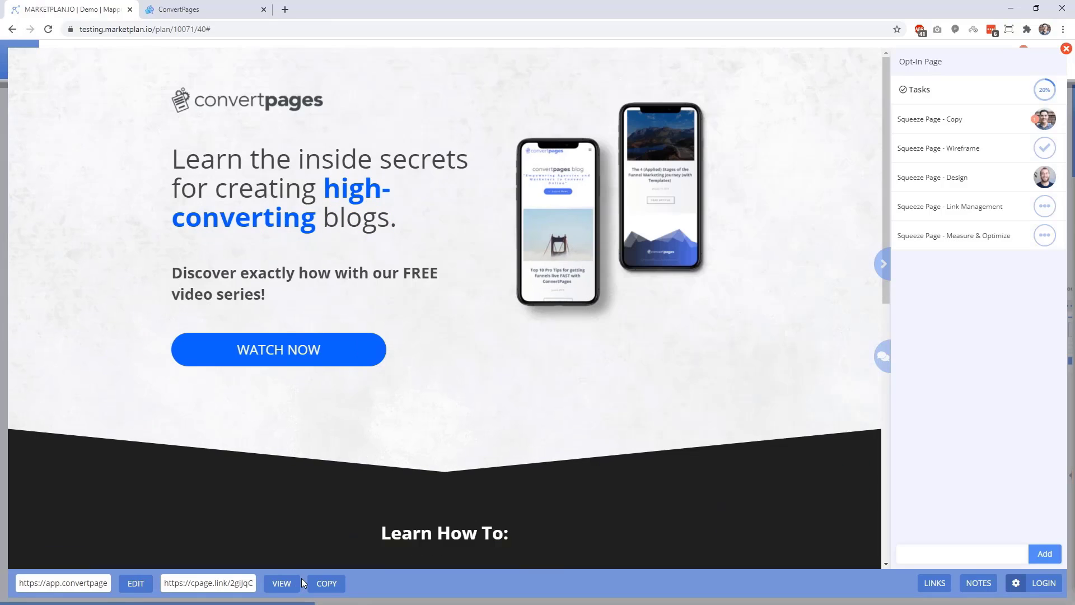
# Test the WATCH NOW sign-up popup, then reopen the Opt-In Page preview from the funnel map.
pyautogui.click(306, 358)
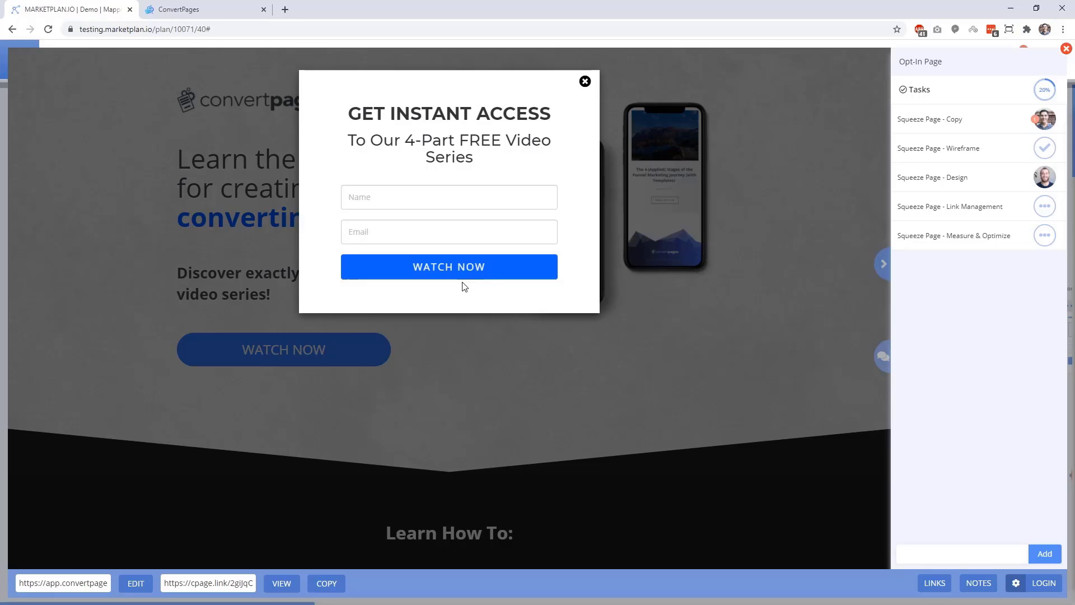
pyautogui.click(1065, 49)
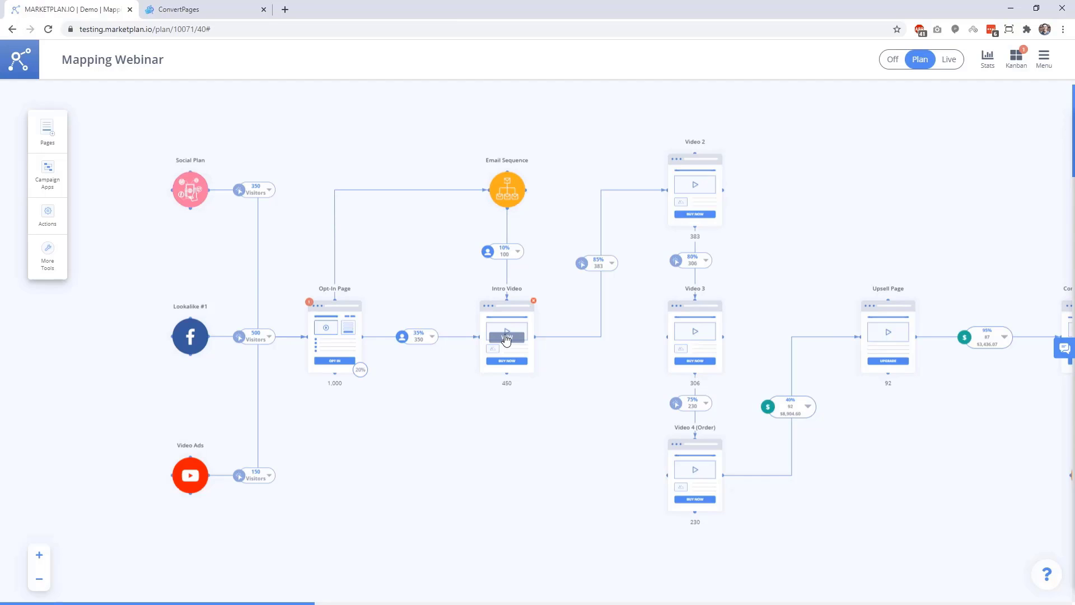
pyautogui.click(342, 337)
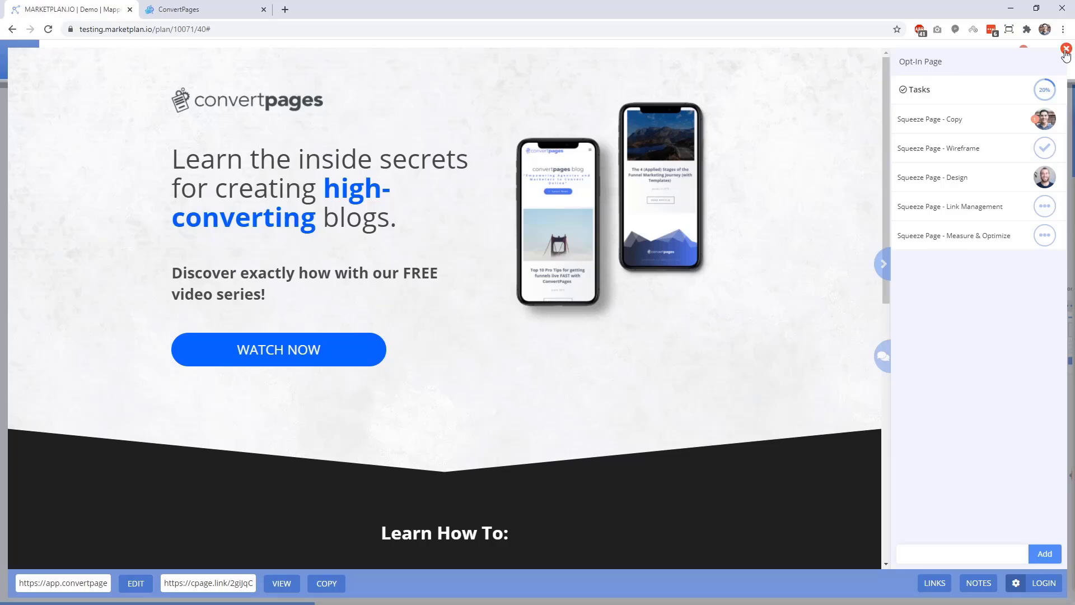
# Start a new tracking link for the Opt-In Page named 'Form Submit'.
pyautogui.click(930, 585)
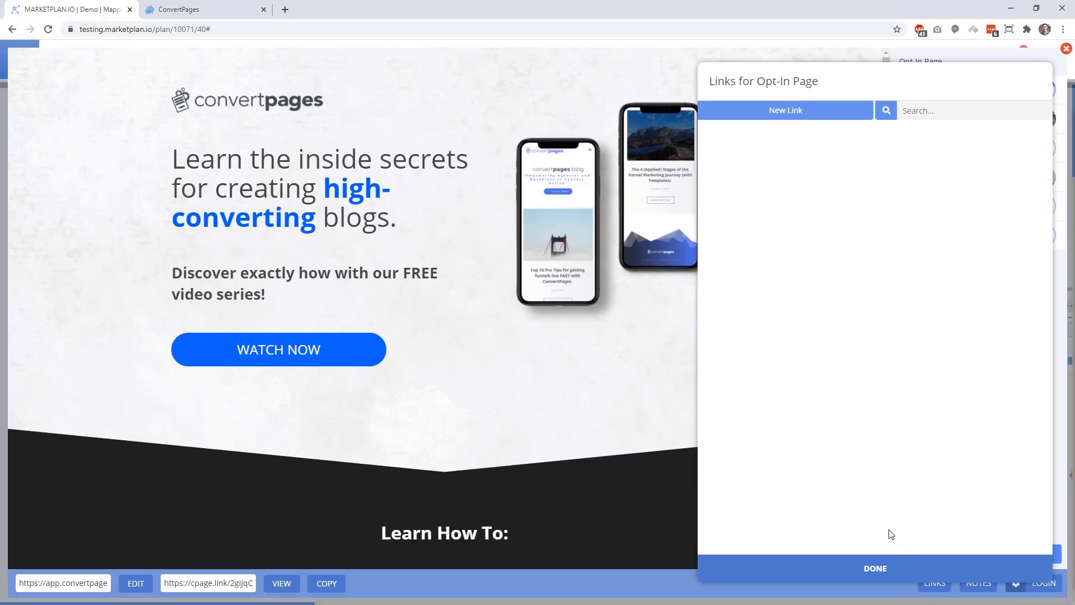
pyautogui.click(782, 119)
pyautogui.scroll(-9, 456, 273)
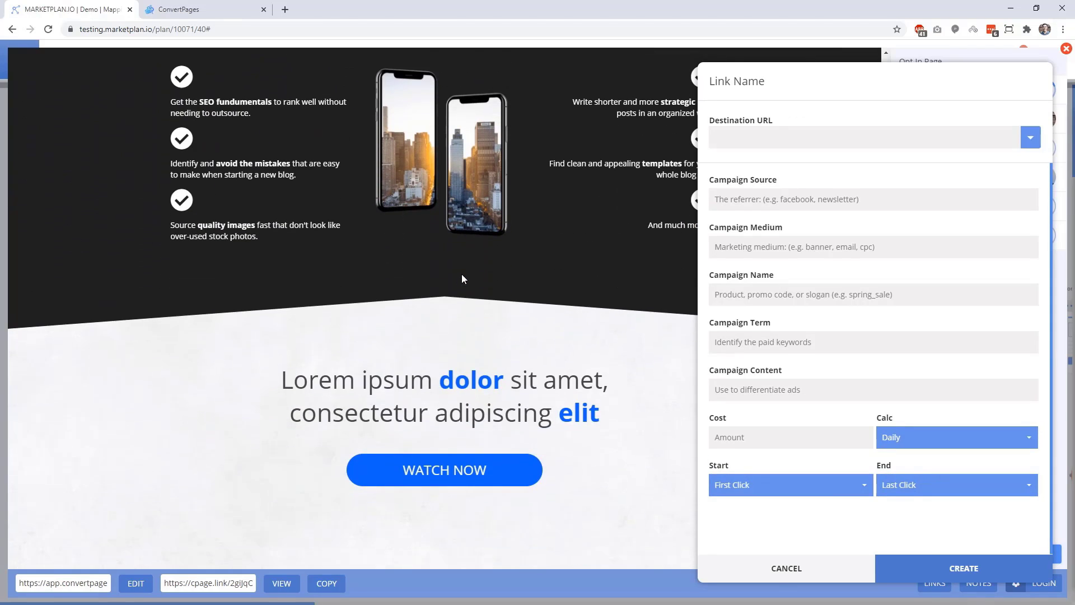
pyautogui.scroll(9, 462, 279)
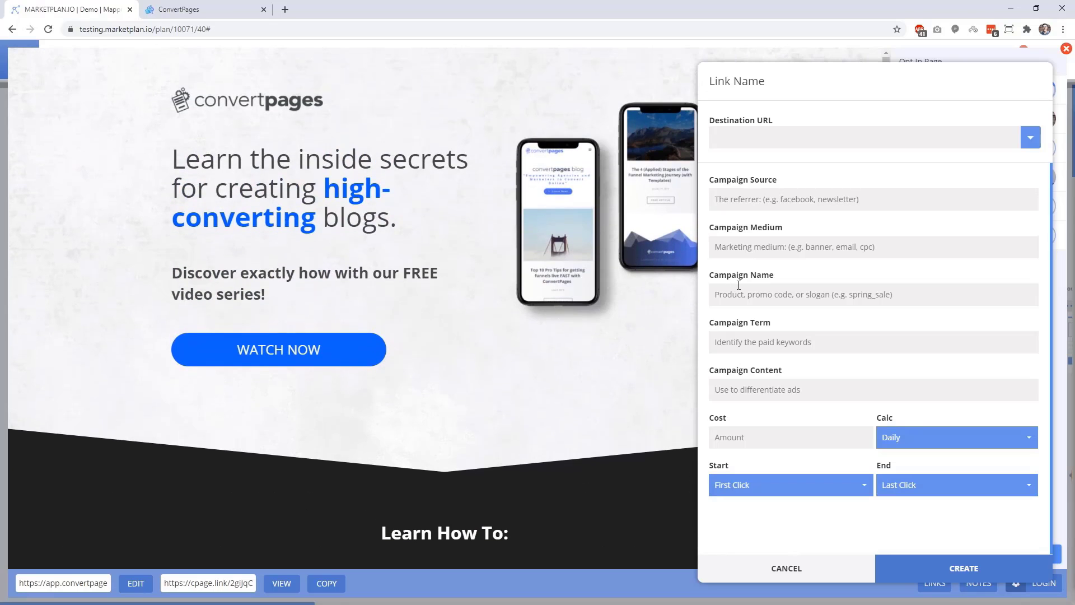
pyautogui.write('Form Submit')
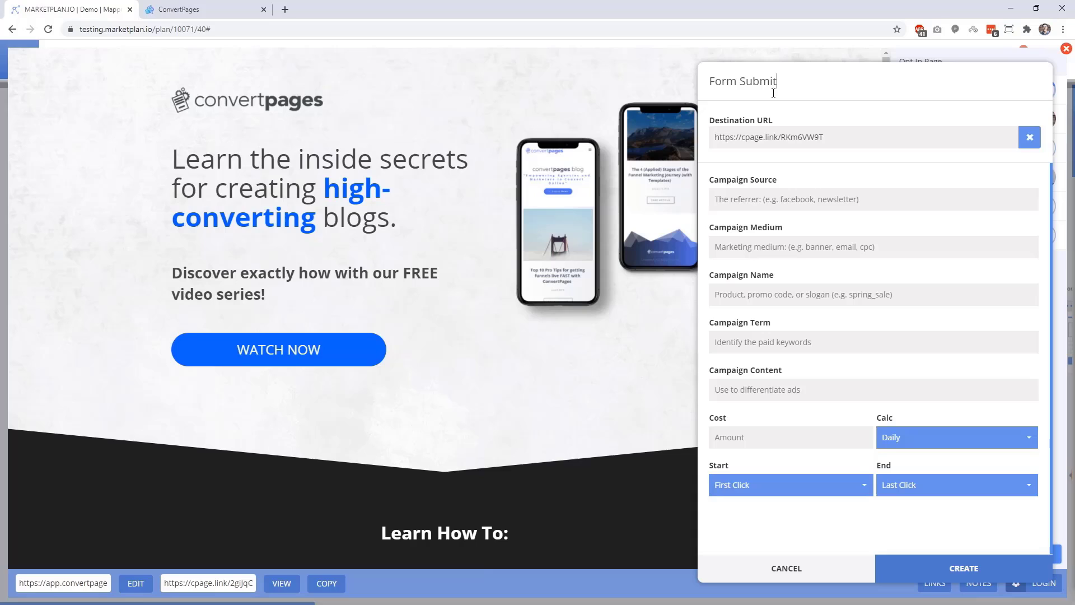
# Set UTM source ConvertPages, medium Page, campaign '4 Part Free Course' and content 'Form Submit'.
pyautogui.press('Tab')
pyautogui.write('ConvertPages')
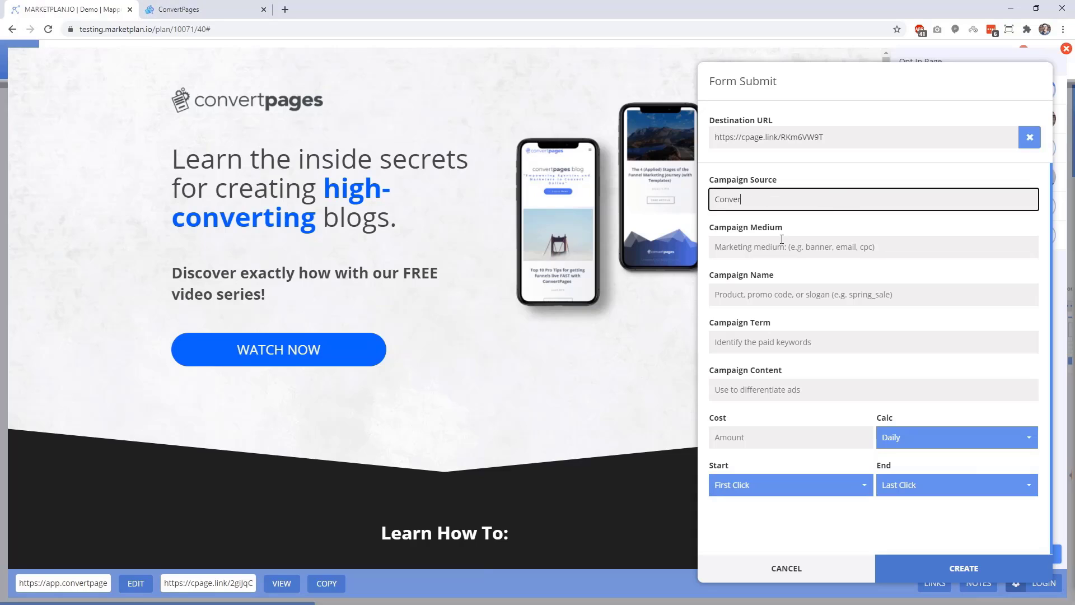
pyautogui.click(782, 241)
pyautogui.write('Page')
pyautogui.click(806, 294)
pyautogui.write('4 Part Free Course')
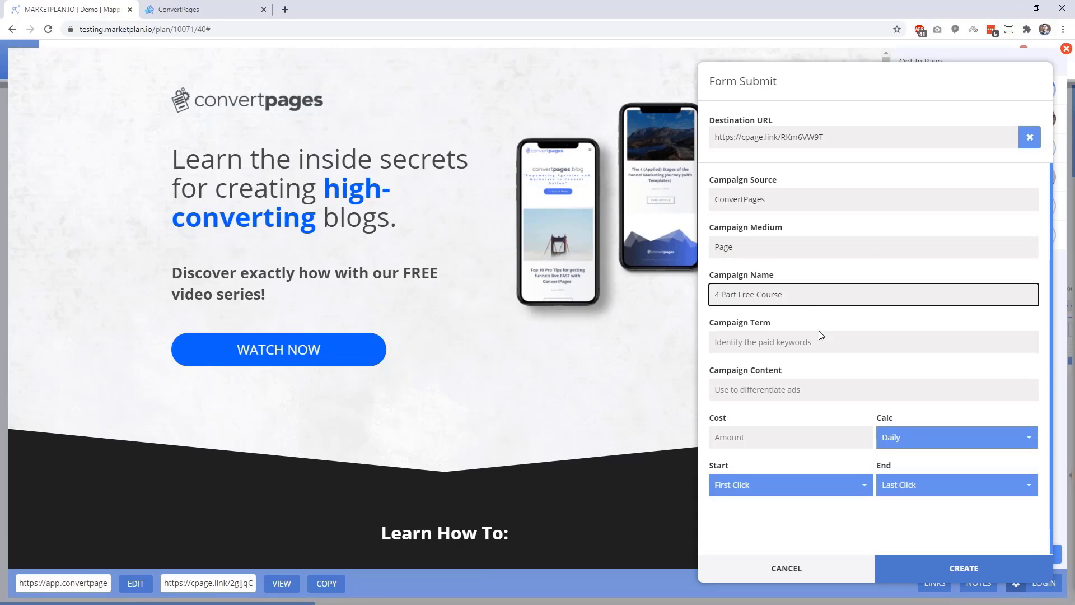
pyautogui.click(809, 386)
pyautogui.write('Form Submit')
# Create the link, copy its cpage.link URL and close the links list.
pyautogui.click(964, 568)
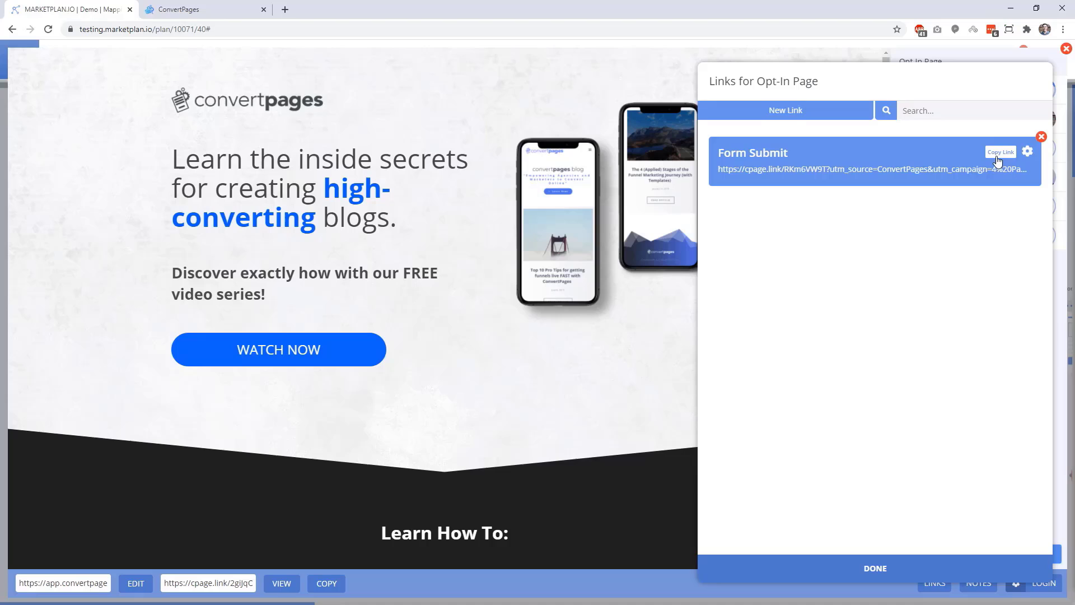
pyautogui.click(998, 160)
pyautogui.click(913, 568)
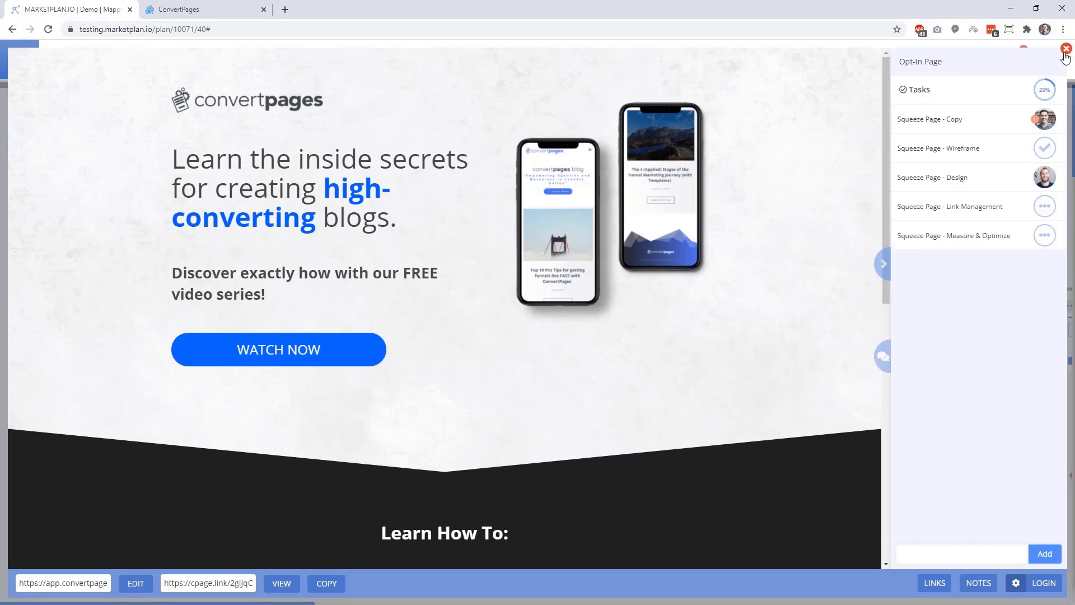
# Return to the Mapping Webinar funnel map and switch it to Live tracking.
pyautogui.click(1065, 51)
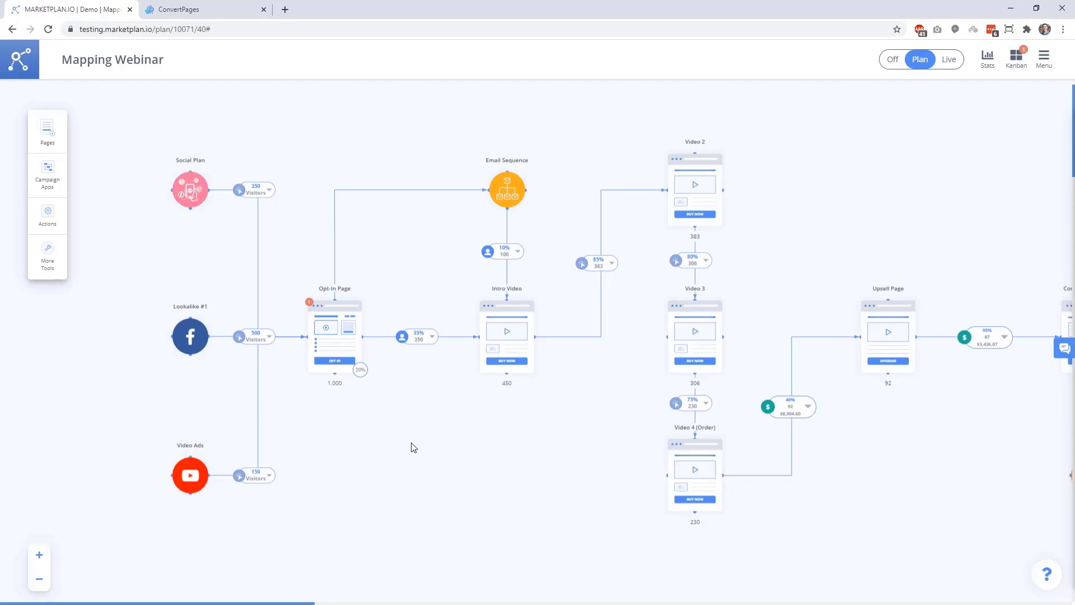
pyautogui.moveTo(790, 427)
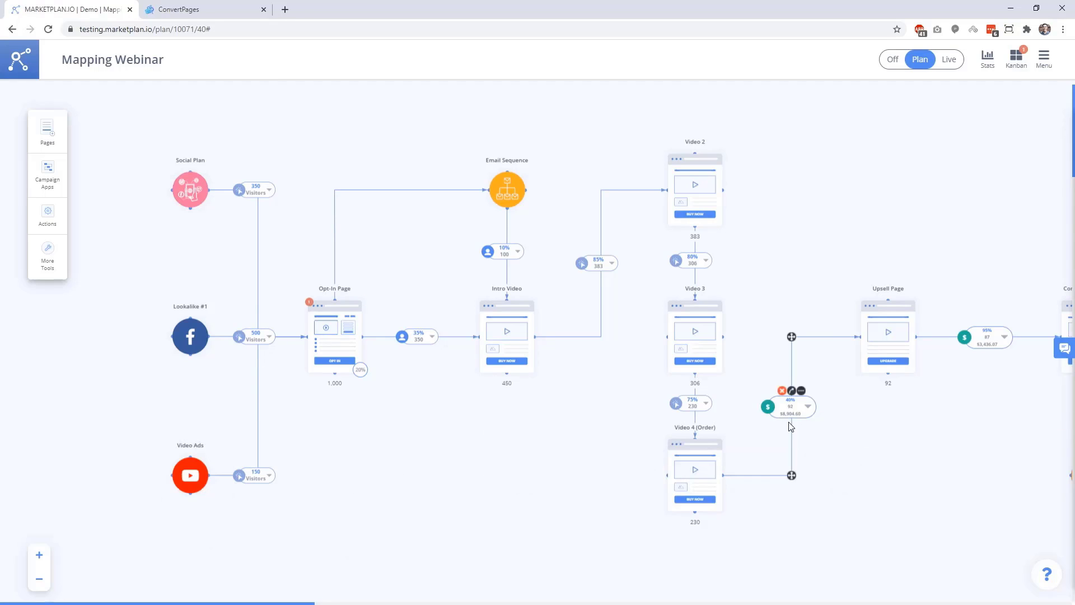
pyautogui.click(951, 64)
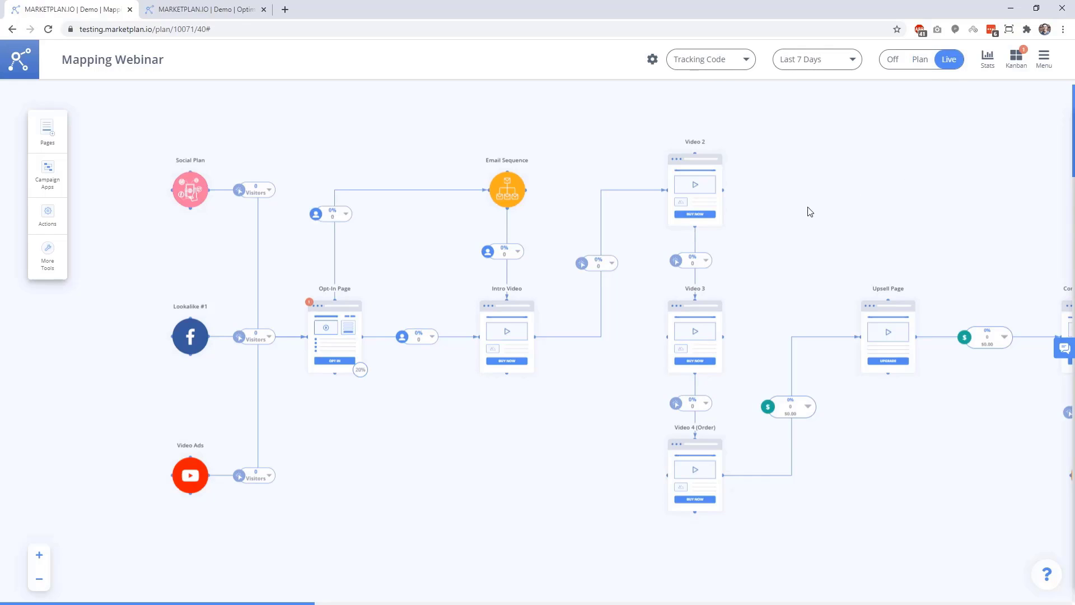
# Check the funnel's Tracking Code script and pan to show the Confirmation Page and Tag.
pyautogui.moveTo(761, 245); pyautogui.dragTo(768, 320)
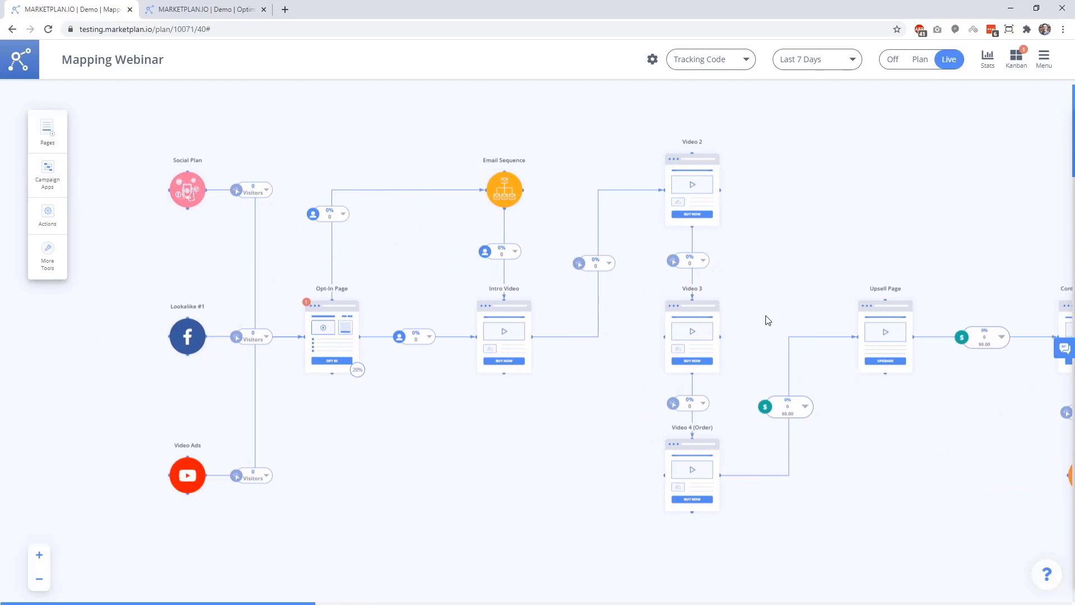
pyautogui.click(747, 62)
pyautogui.click(747, 61)
pyautogui.moveTo(480, 477); pyautogui.dragTo(419, 487)
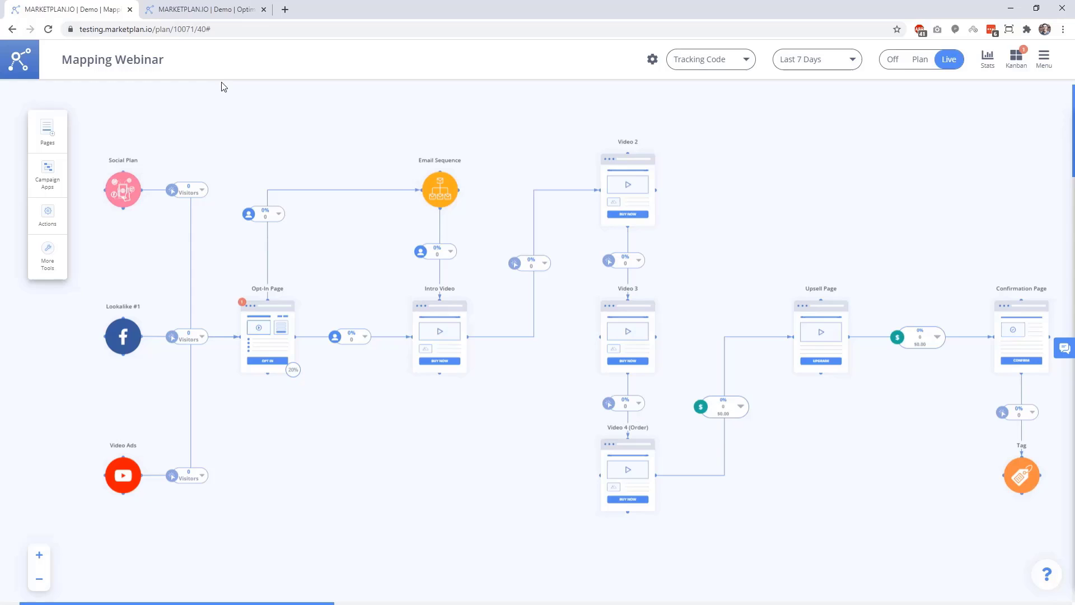
pyautogui.click(228, 6)
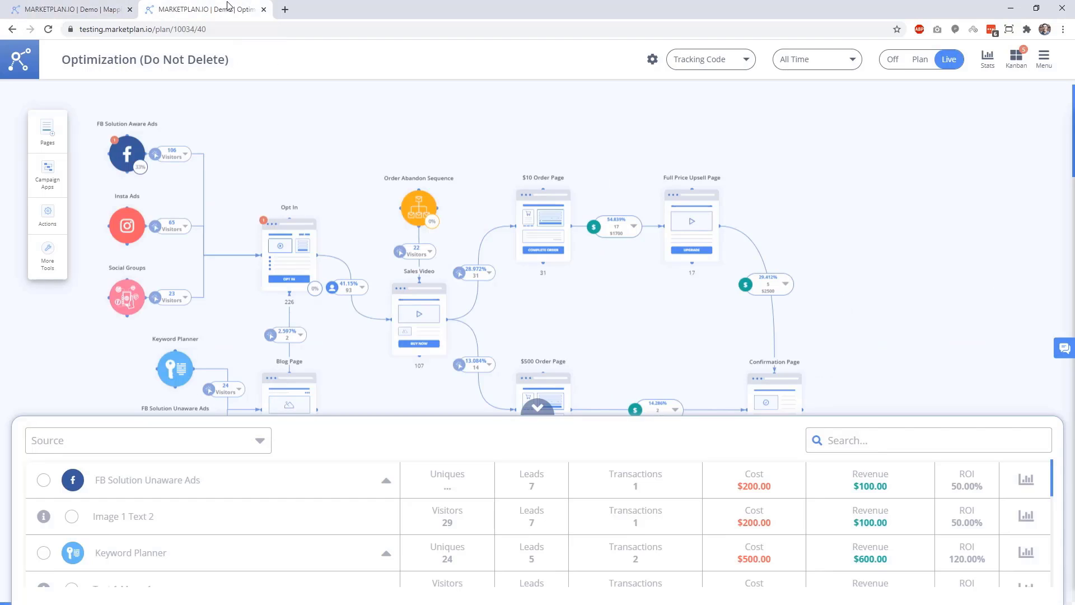
pyautogui.scroll(-1, 586, 331)
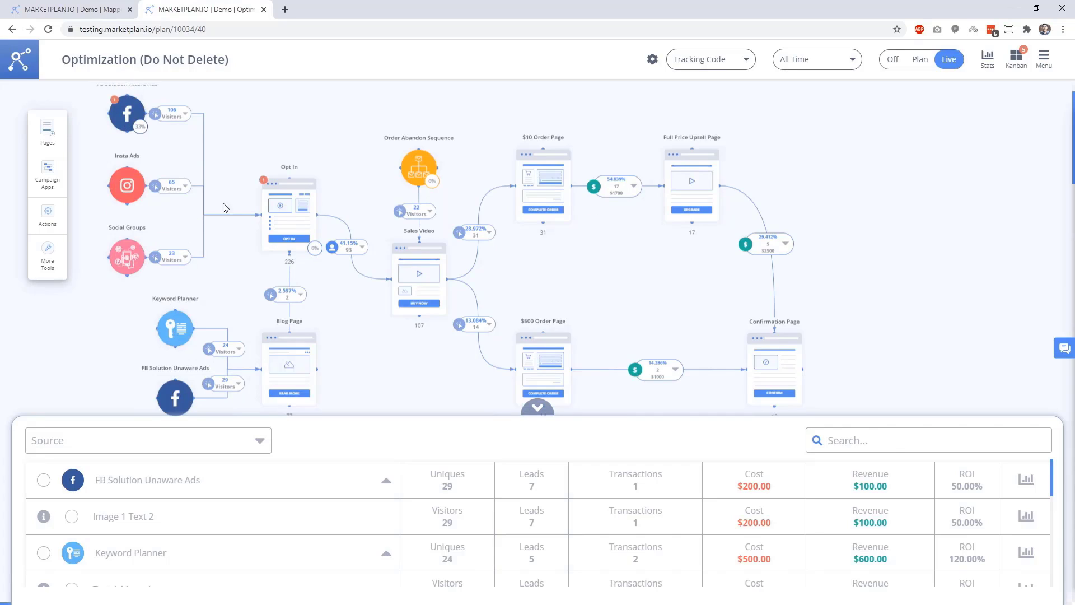
pyautogui.scroll(-3, 269, 530)
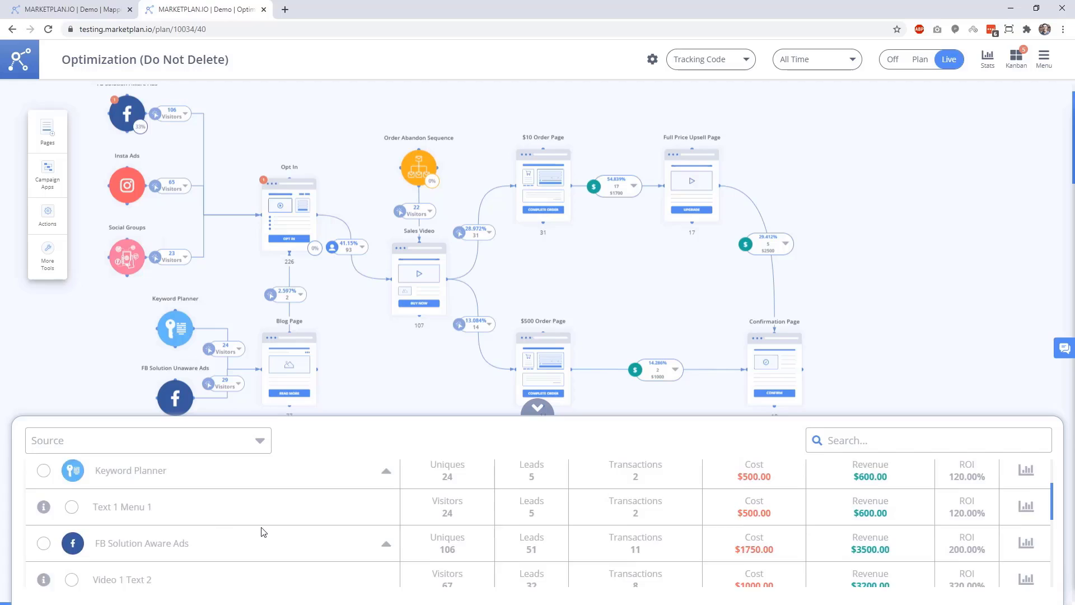
pyautogui.scroll(-2, 560, 540)
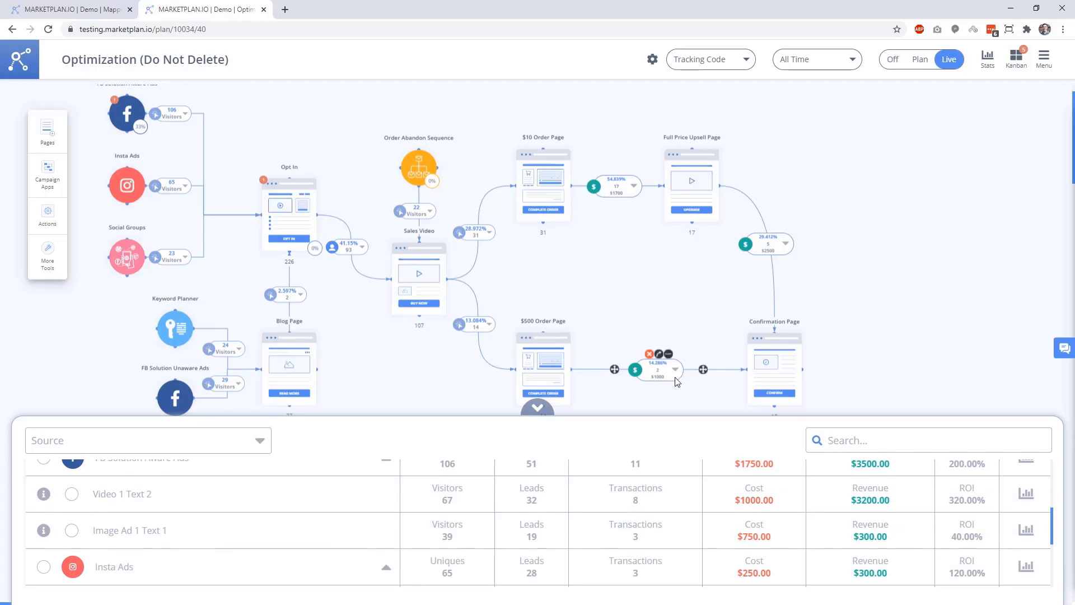
pyautogui.moveTo(482, 238)
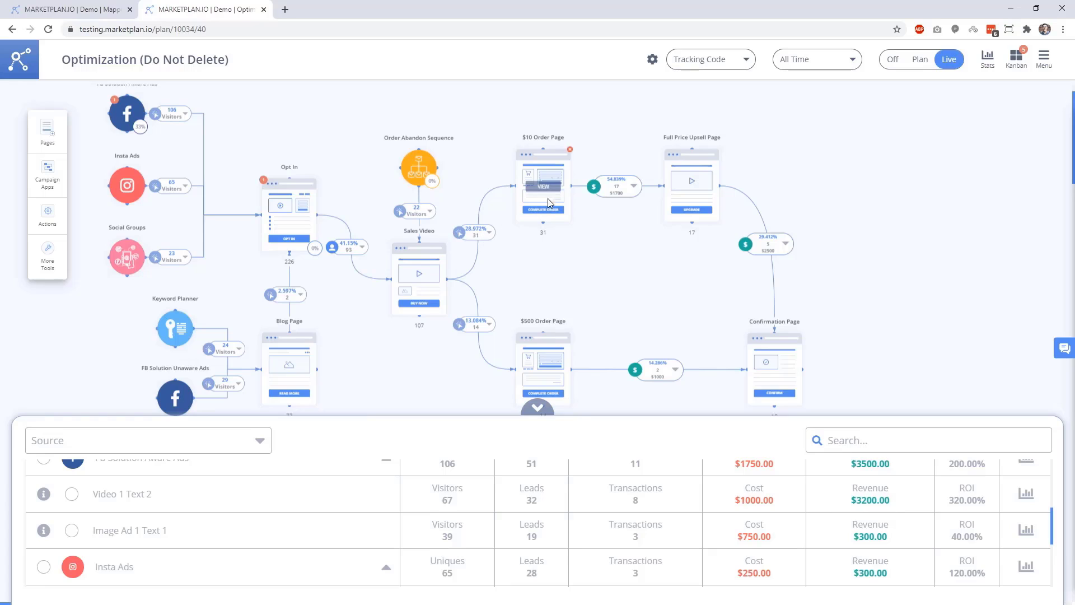
pyautogui.moveTo(780, 349)
pyautogui.hotkey('ctrl', 'shift', 'Tab')
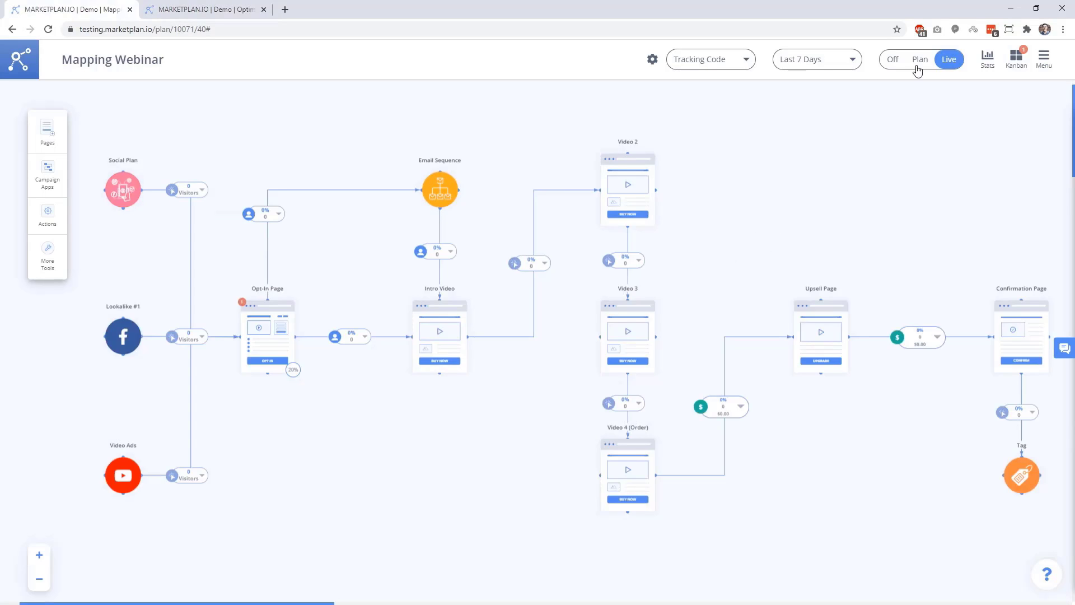
# Switch the Mapping Webinar map to Plan mode and open the help bubble at bottom right.
pyautogui.click(918, 61)
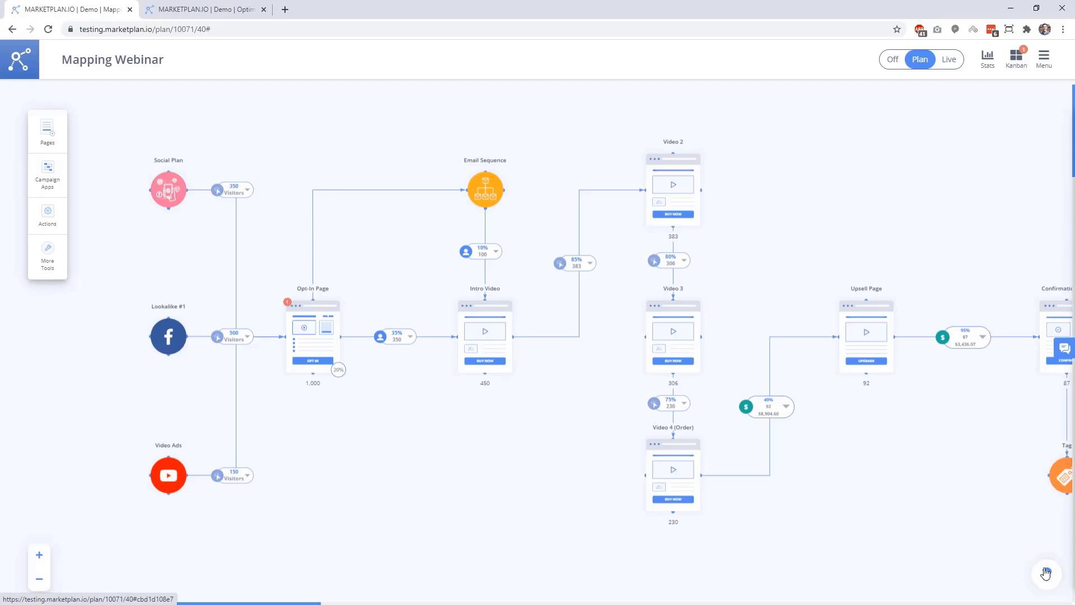
pyautogui.click(1042, 570)
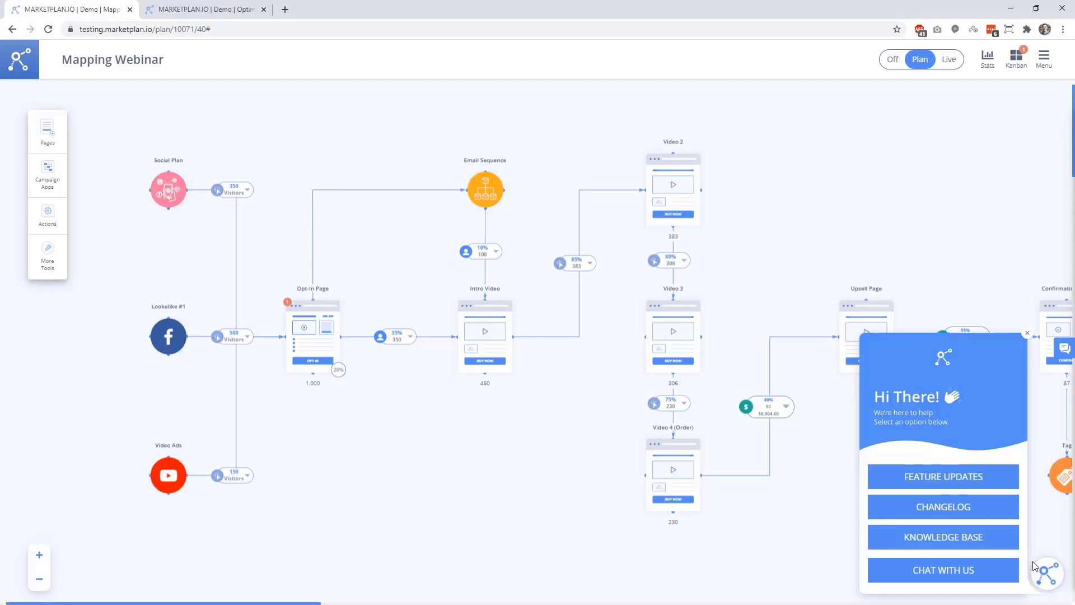